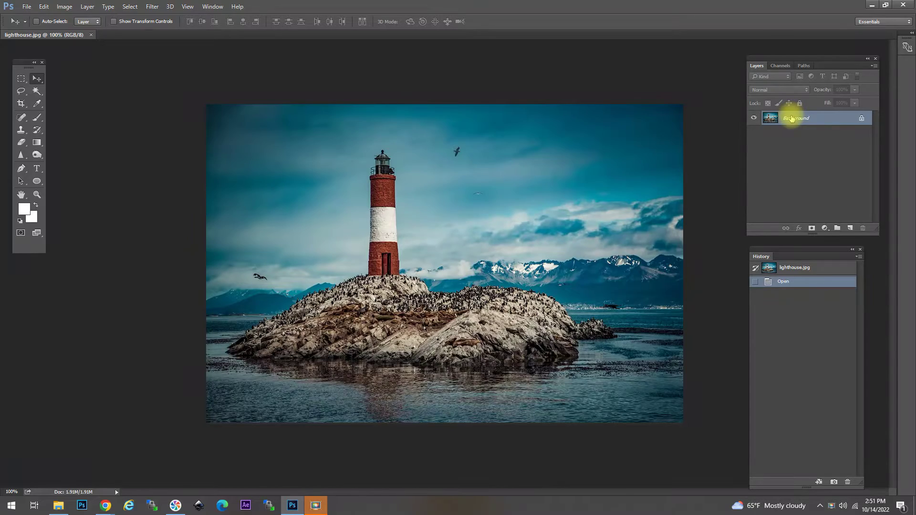
Step: Unlock the Background layer by turning it into a regular layer named 'image'
double_click(792, 118)
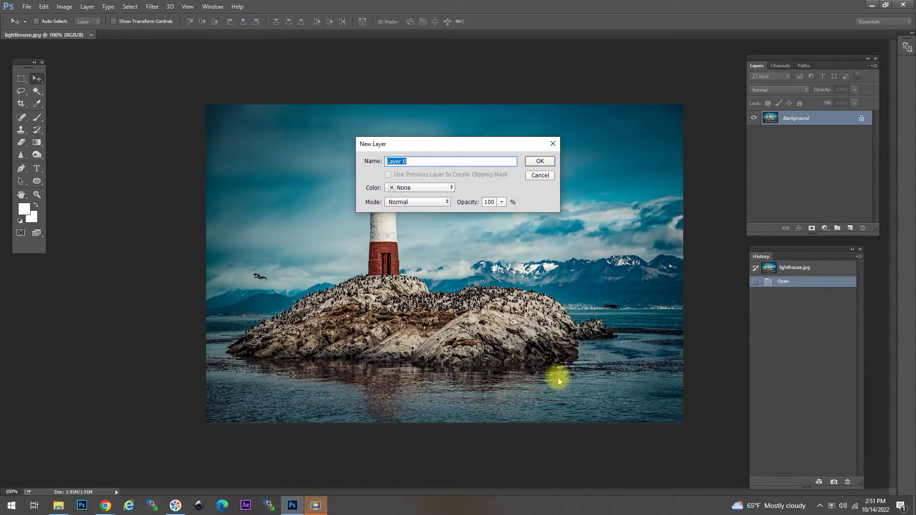
text(image)
key(Return)
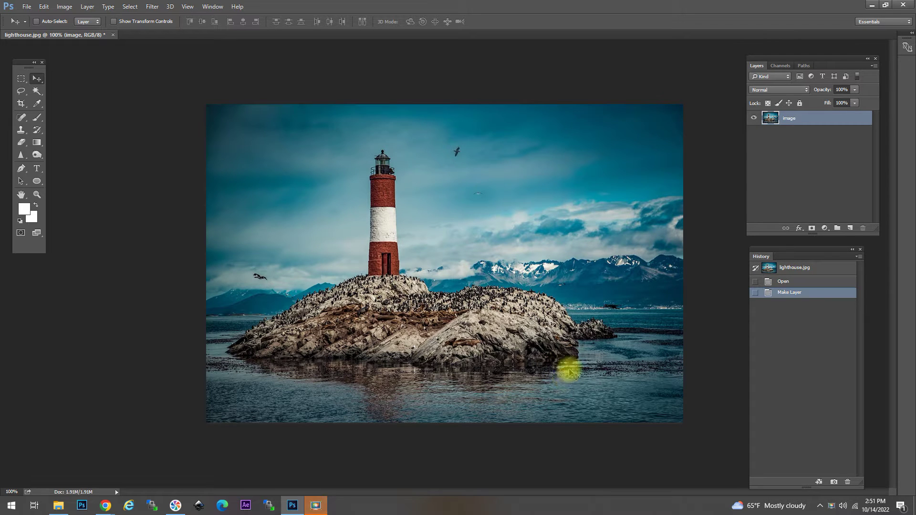
Step: Add a white (#ffffff) Stroke effect positioned inside the image layer's edge
key(h)
double_click(806, 122)
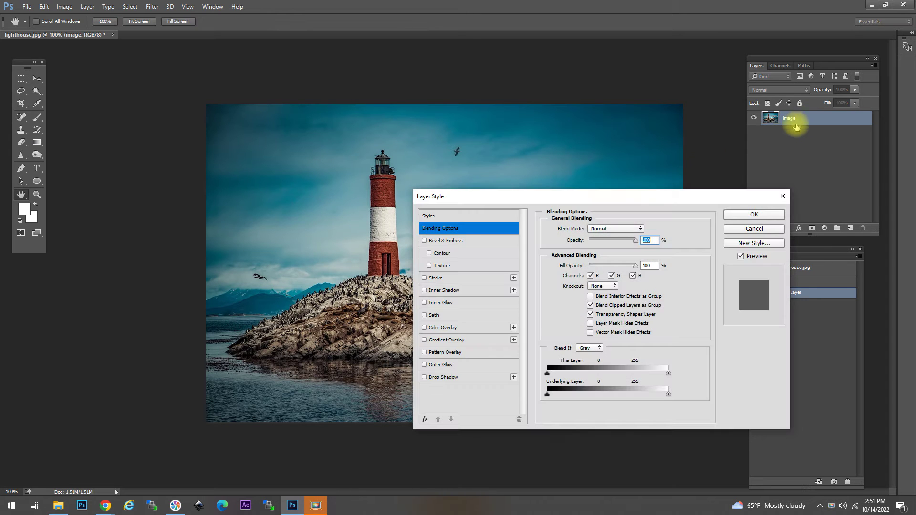
click(445, 278)
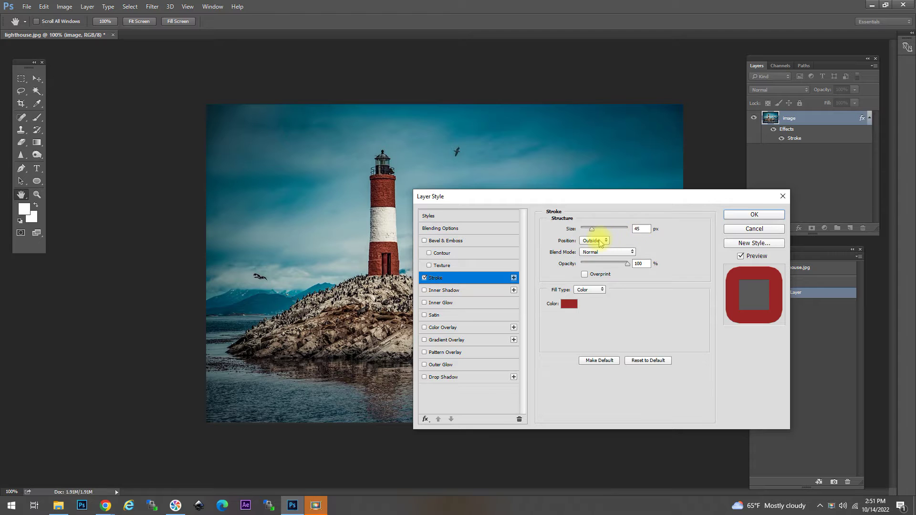
click(595, 241)
click(593, 255)
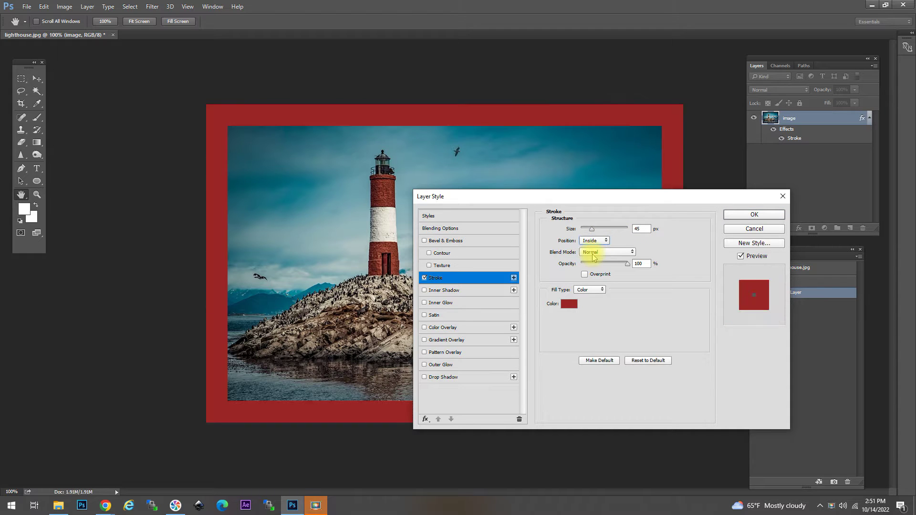
click(569, 304)
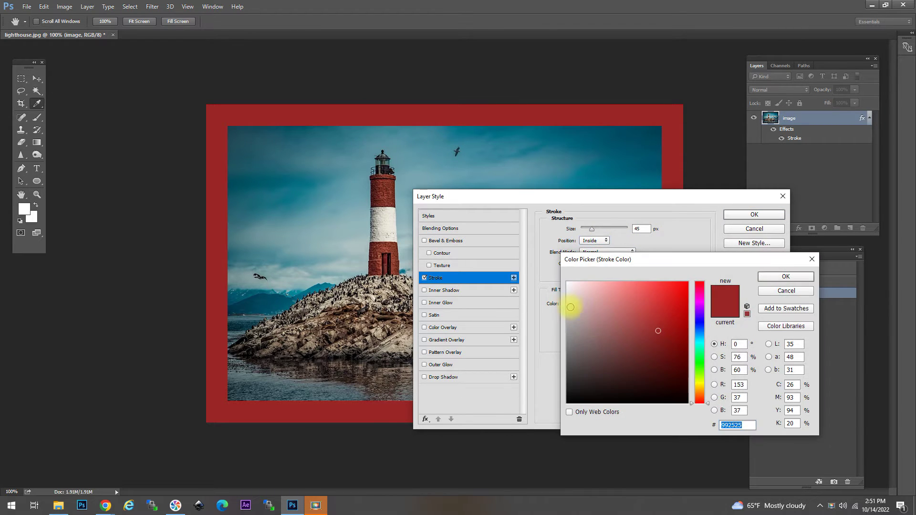
mouse_move(570, 307)
mouse_down()
mouse_move(586, 311)
mouse_move(551, 259)
mouse_up()
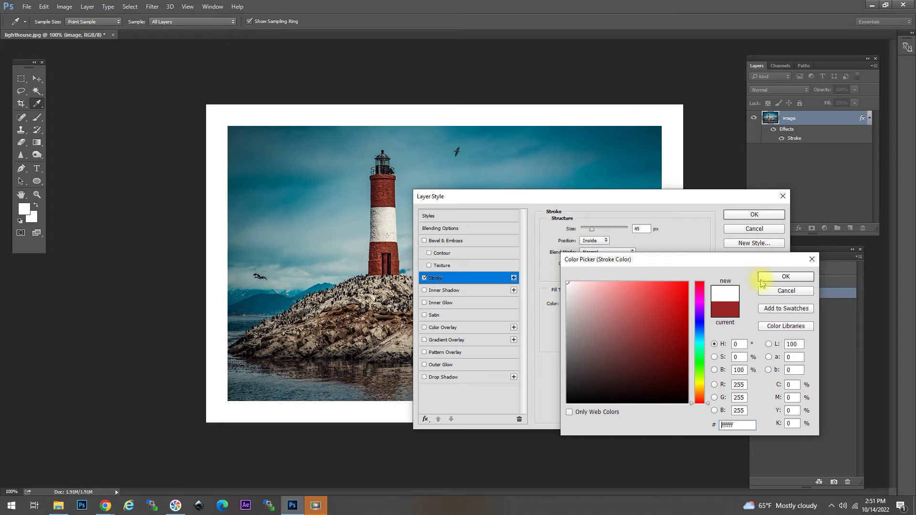
click(784, 277)
Step: Set the stroke size to 50 px and apply the layer style
drag(644, 229, 618, 232)
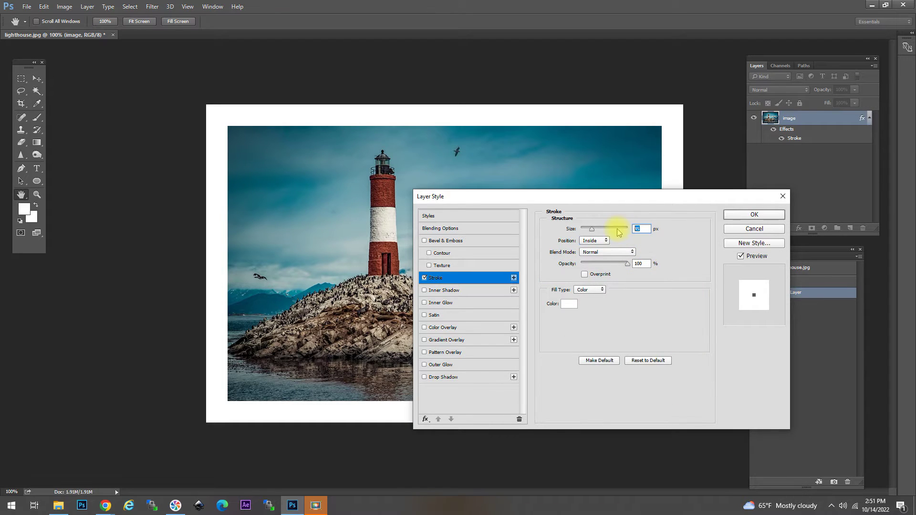
text(15)
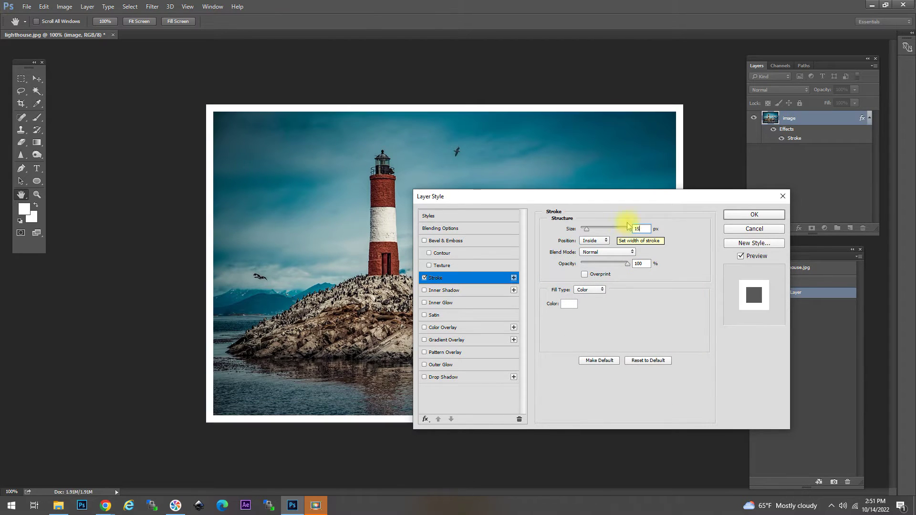
drag(646, 226, 631, 231)
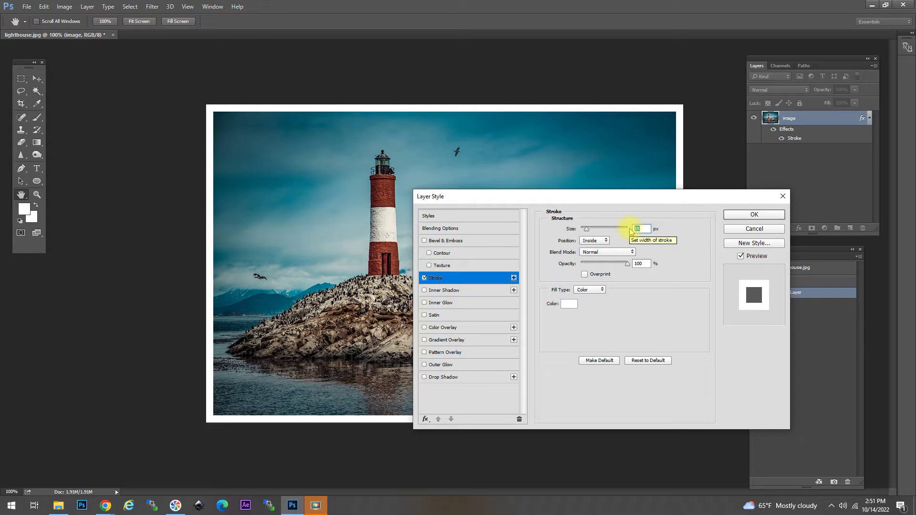
text(50)
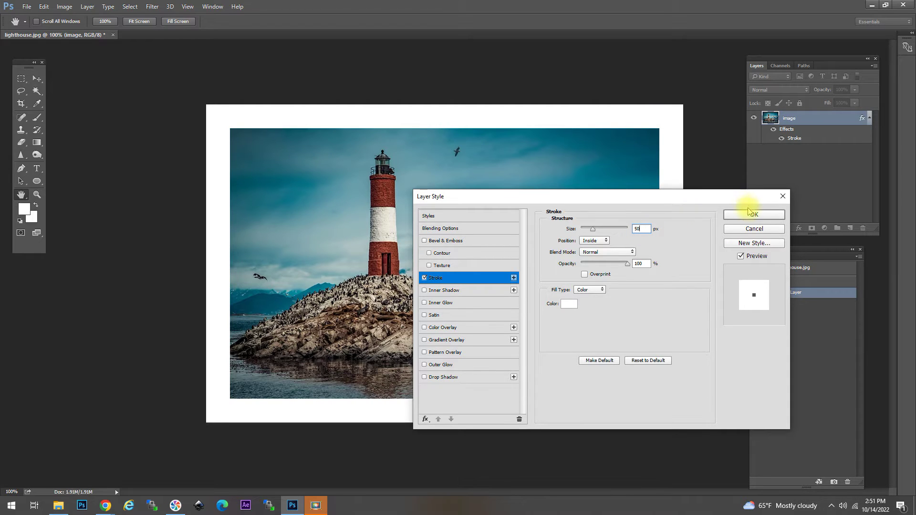
click(752, 215)
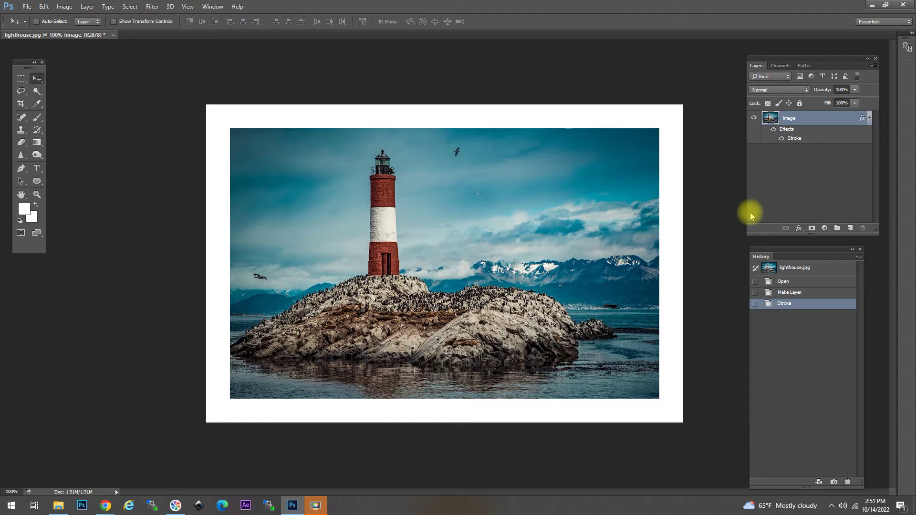
Step: Change the stroke to a 45 px dark red (#8f2e2e) border positioned outside the photo
click(781, 140)
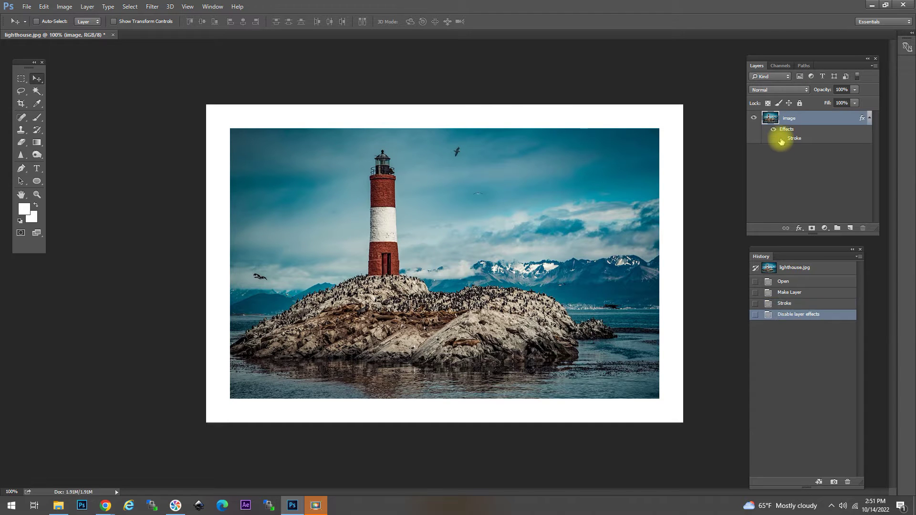
click(781, 139)
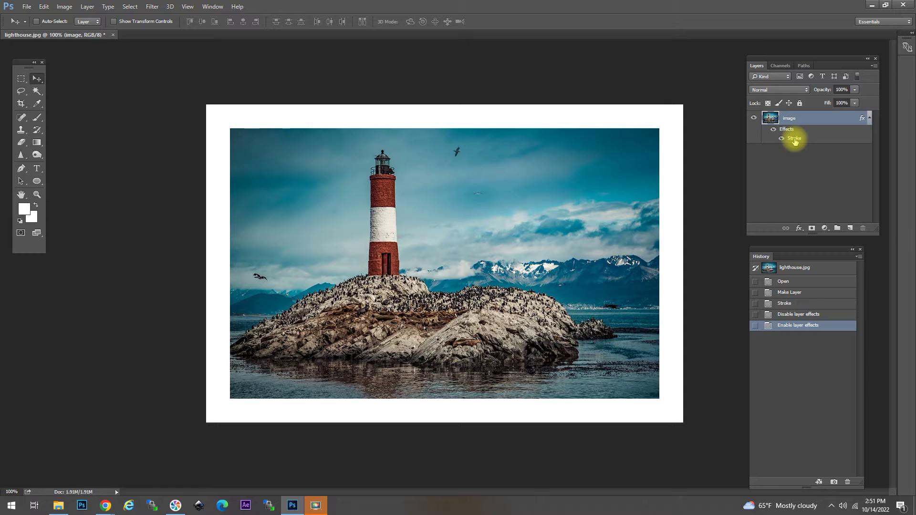
double_click(794, 139)
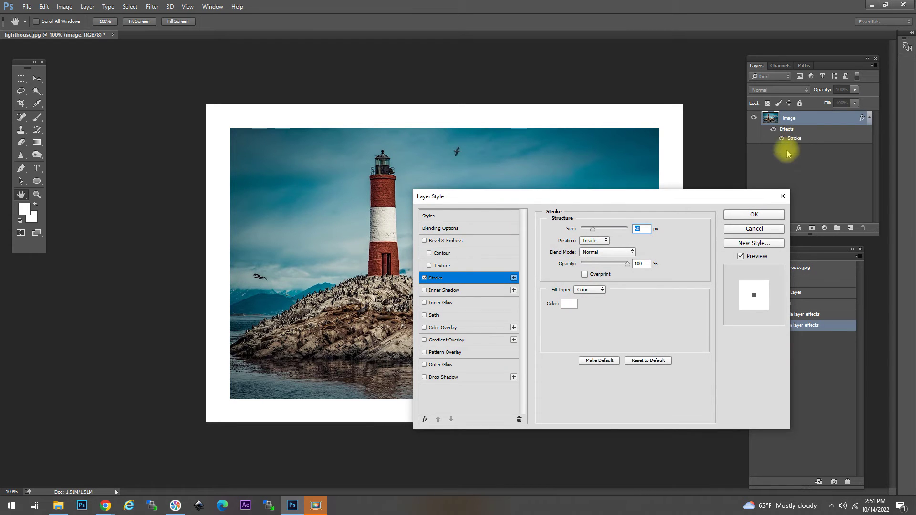
click(594, 243)
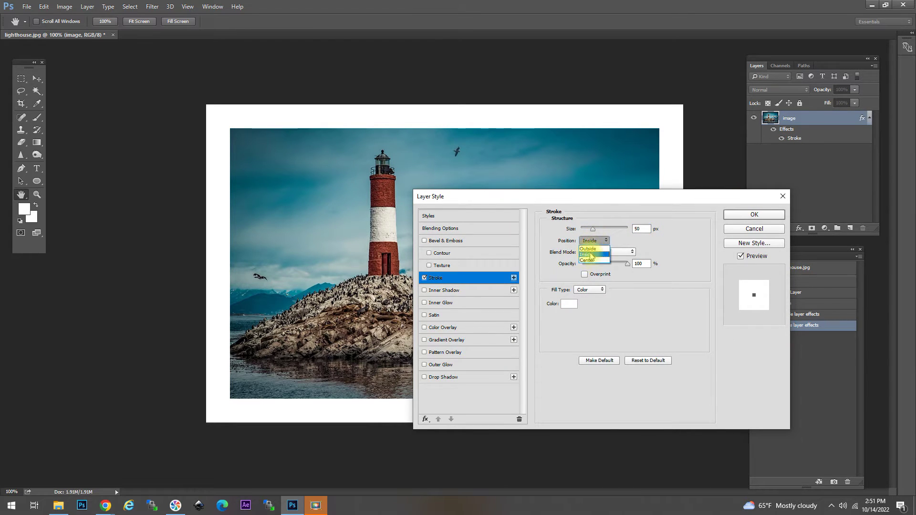
click(588, 248)
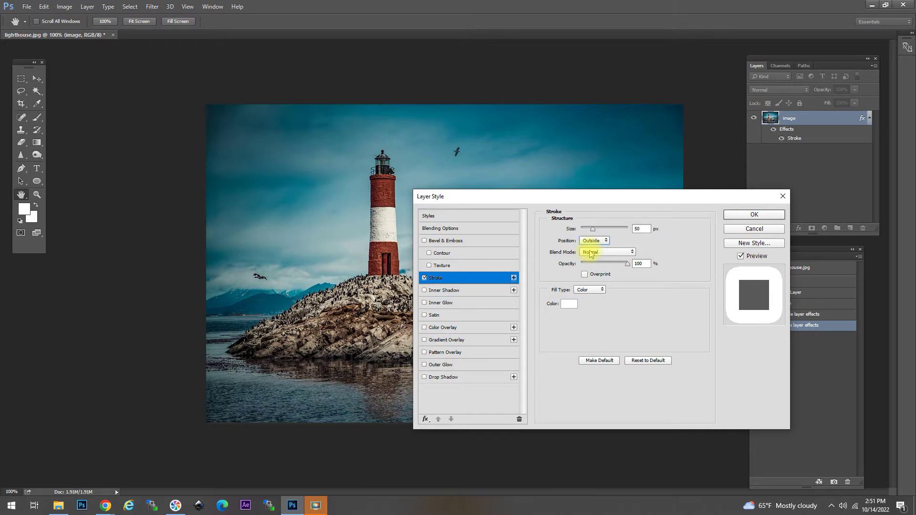
double_click(646, 231)
text(45)
click(569, 304)
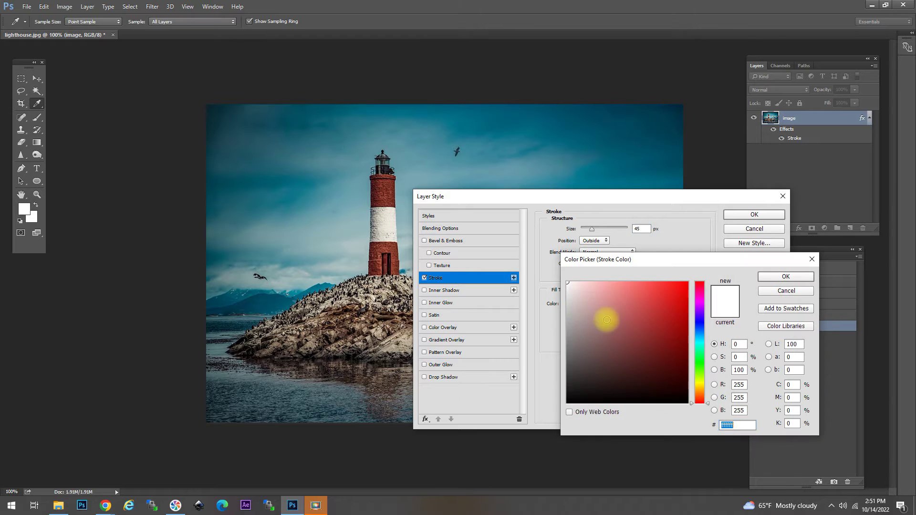
drag(606, 319, 647, 332)
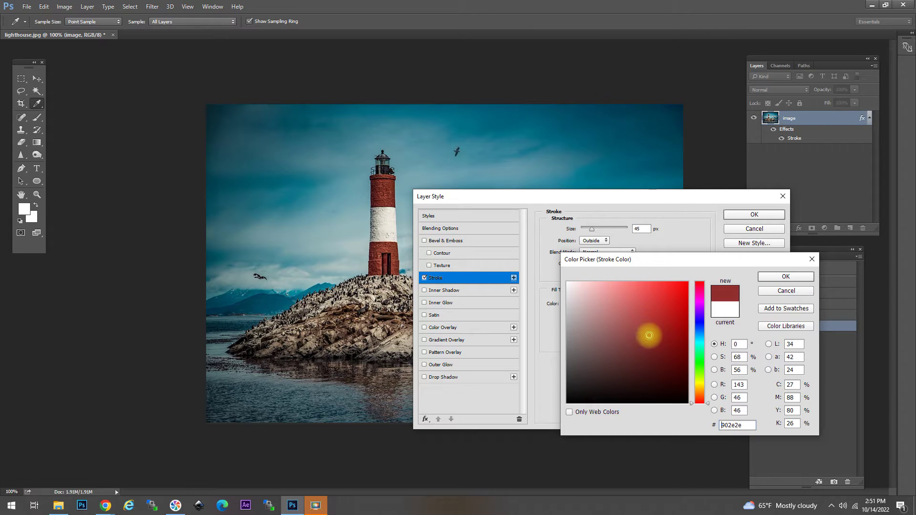
click(785, 277)
key(v)
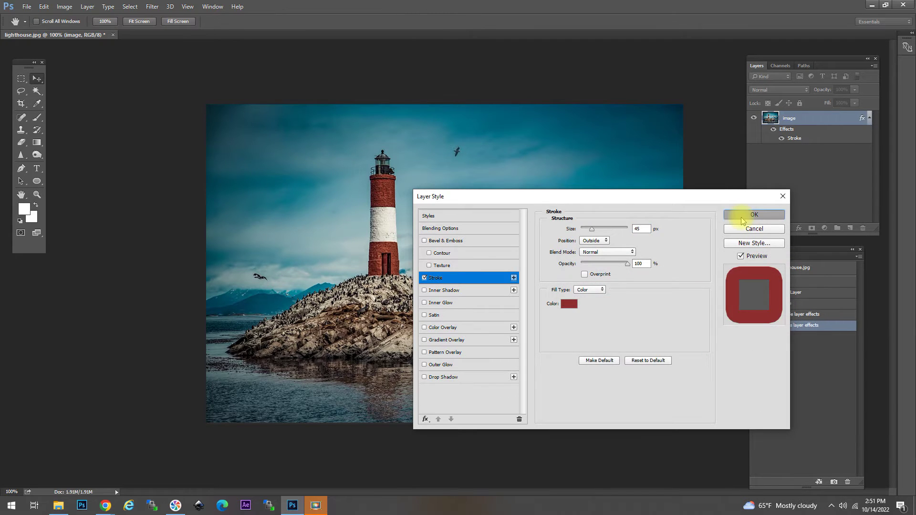
click(754, 214)
Step: Use Image > Reveal All to show the red border, then revert History to Make Layer
click(64, 6)
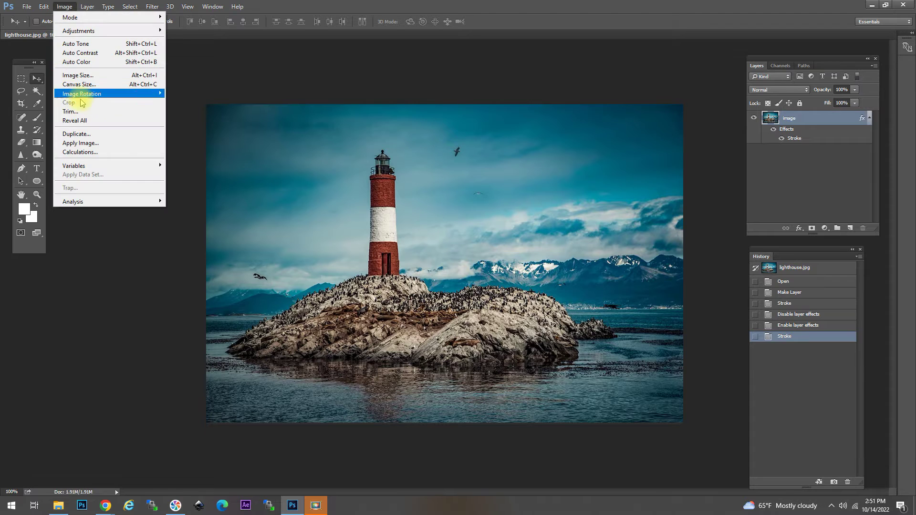
click(85, 121)
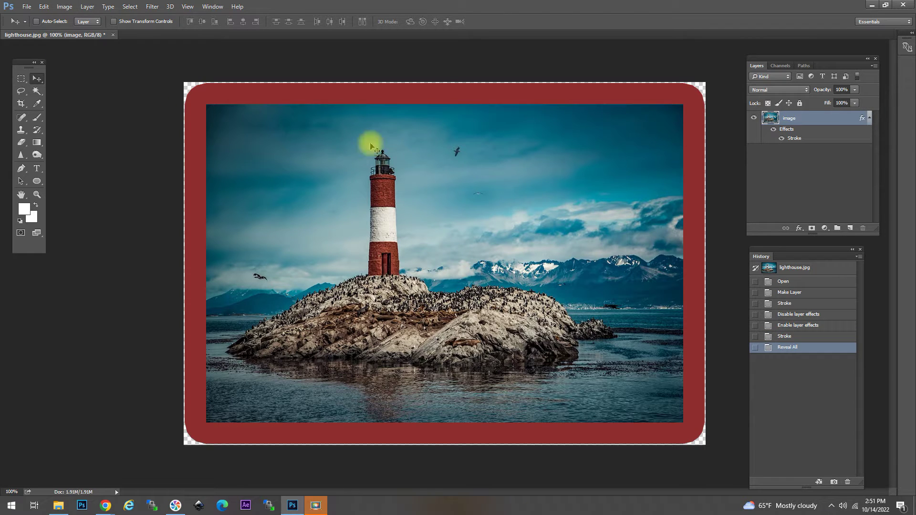
click(781, 139)
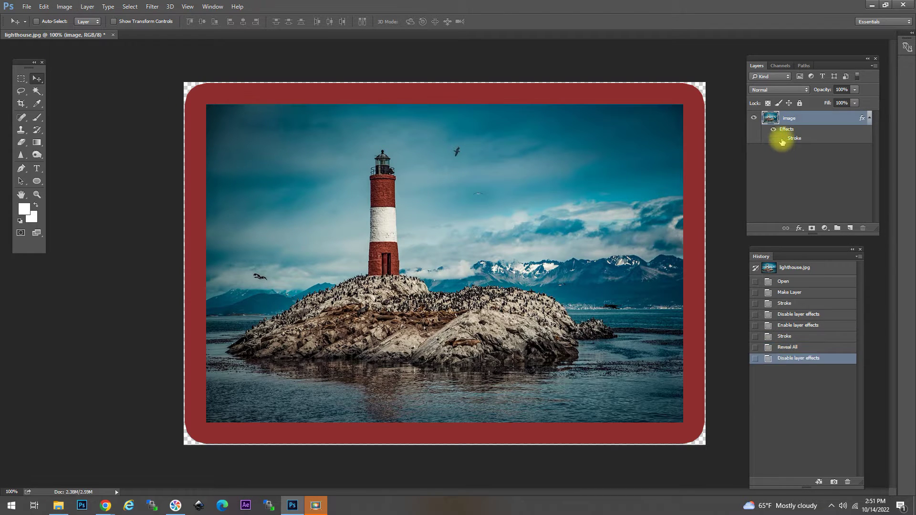
click(781, 139)
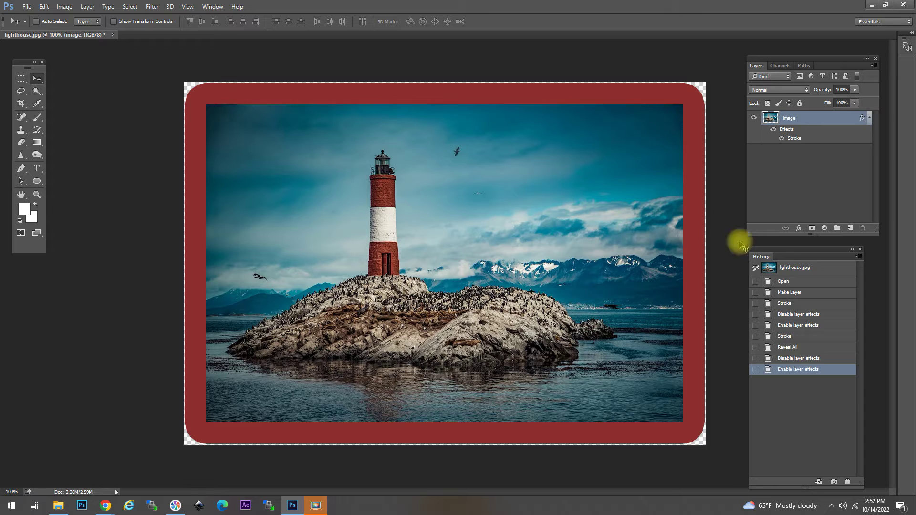
click(789, 293)
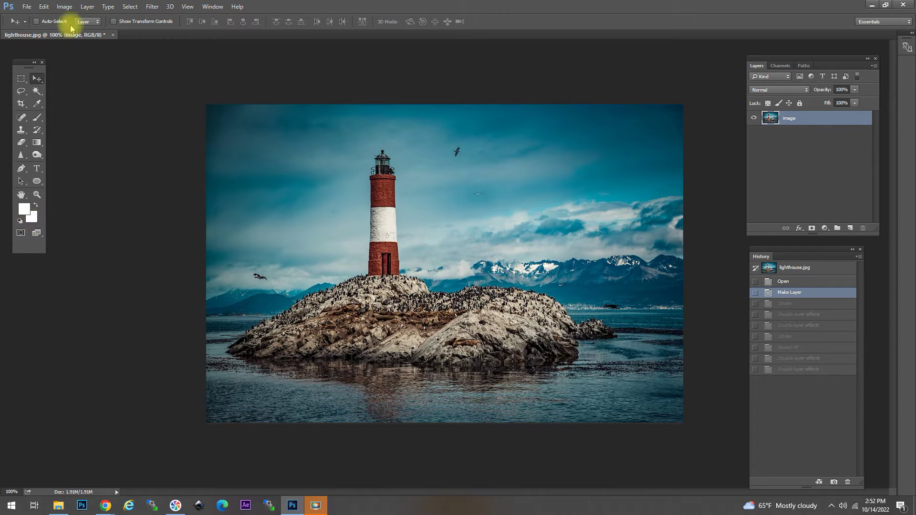
Step: Enlarge the canvas by a relative 50 px in both width and height
click(64, 6)
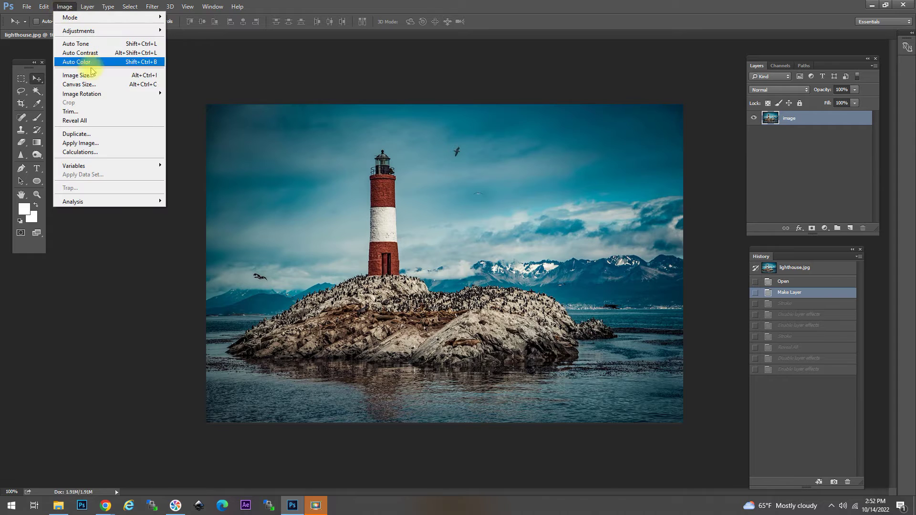
click(136, 84)
drag(159, 204, 145, 205)
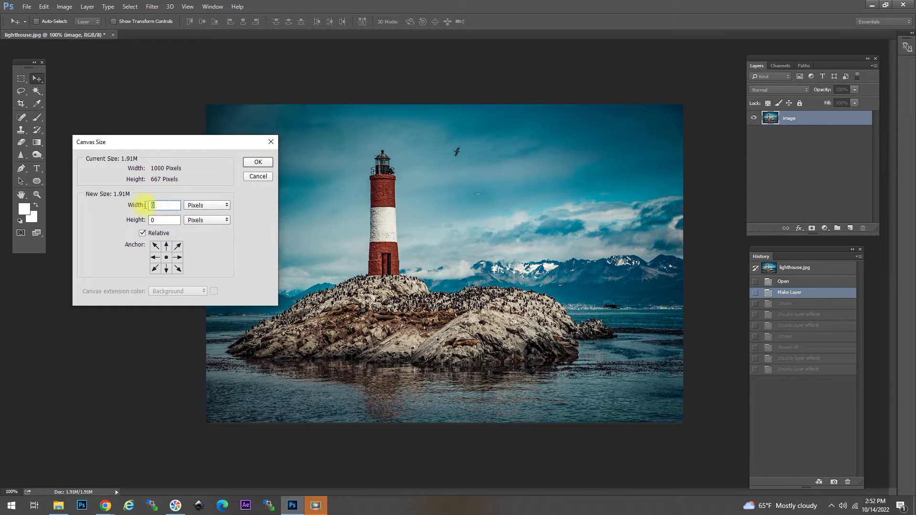
text(50)
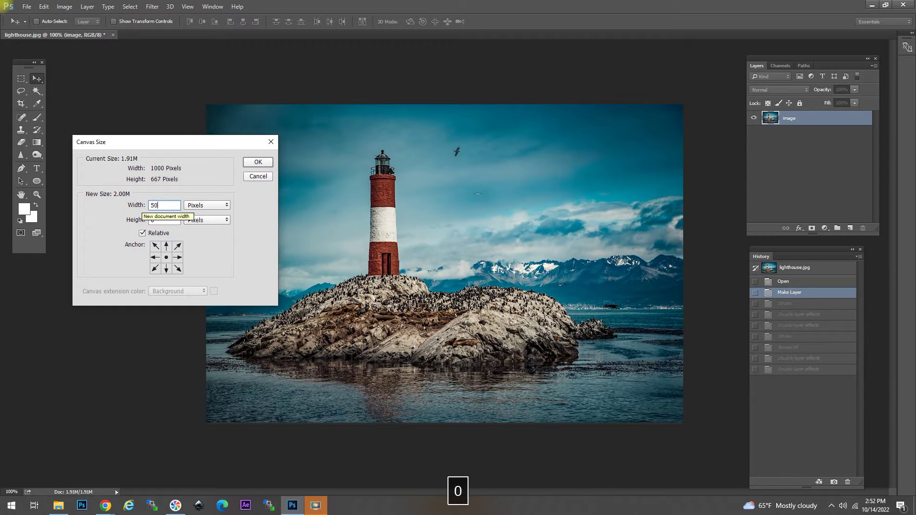
key(Tab)
text(5)
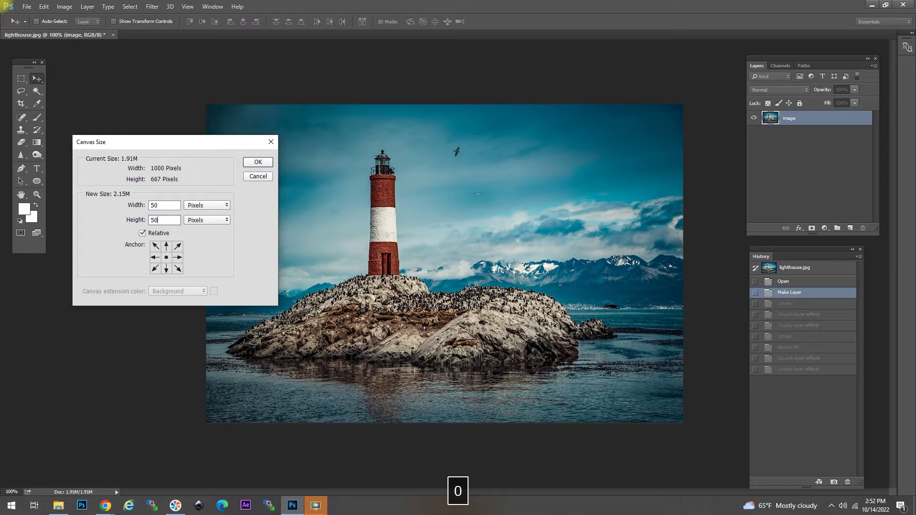
text(0)
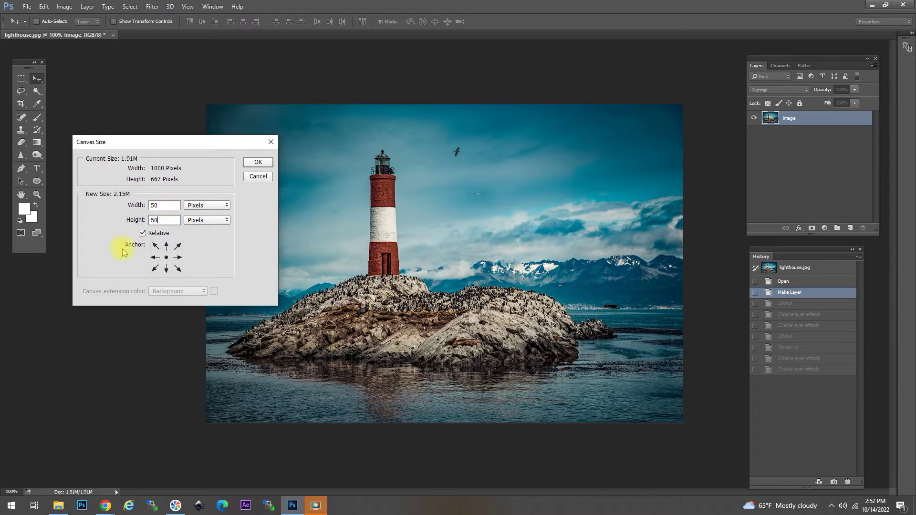
click(142, 234)
click(252, 164)
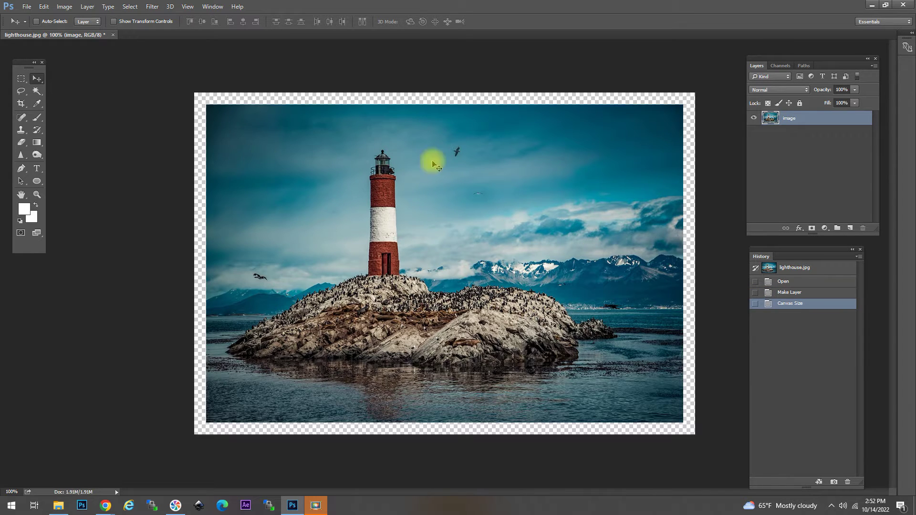
Step: Create a new layer named 'border frame 1'
key(ctrl+shift+n)
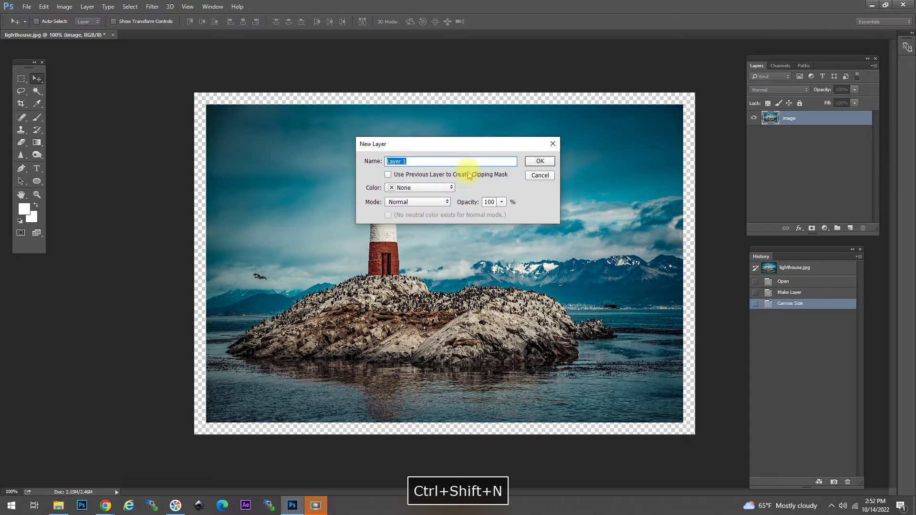
text(border 1)
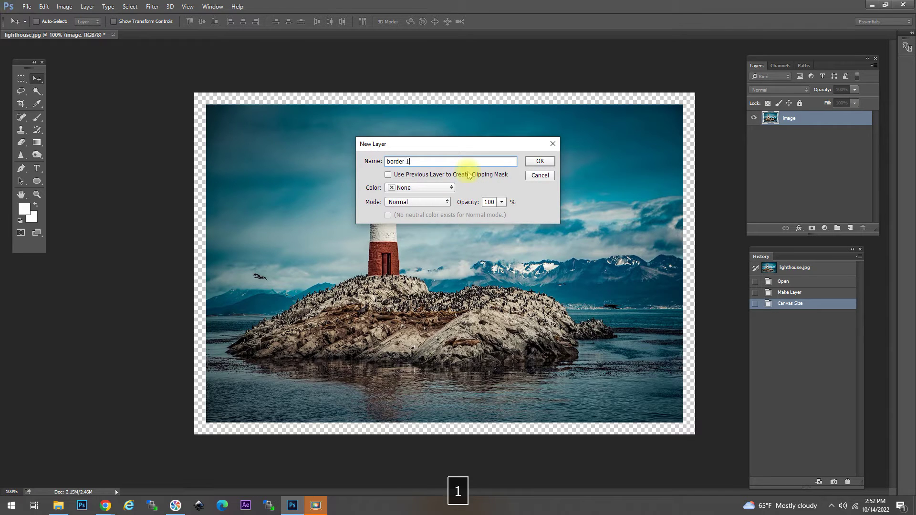
key(BackSpace)
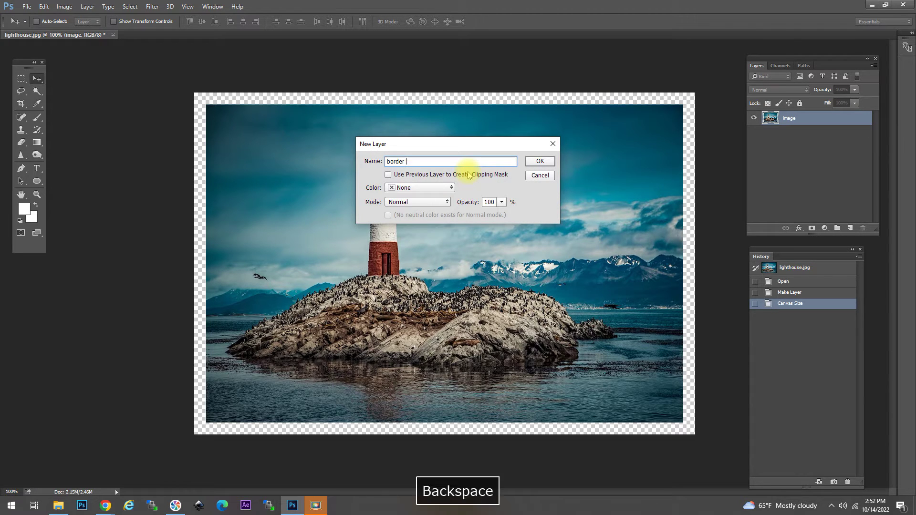
text(frame 1)
key(Return)
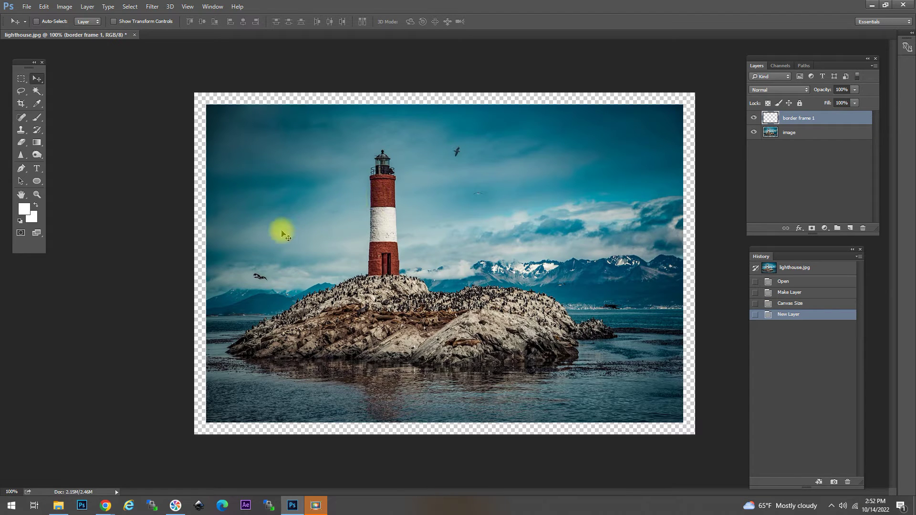
Step: Fill border frame 1 with white and move it below the image layer
key(shift+F5)
key(Return)
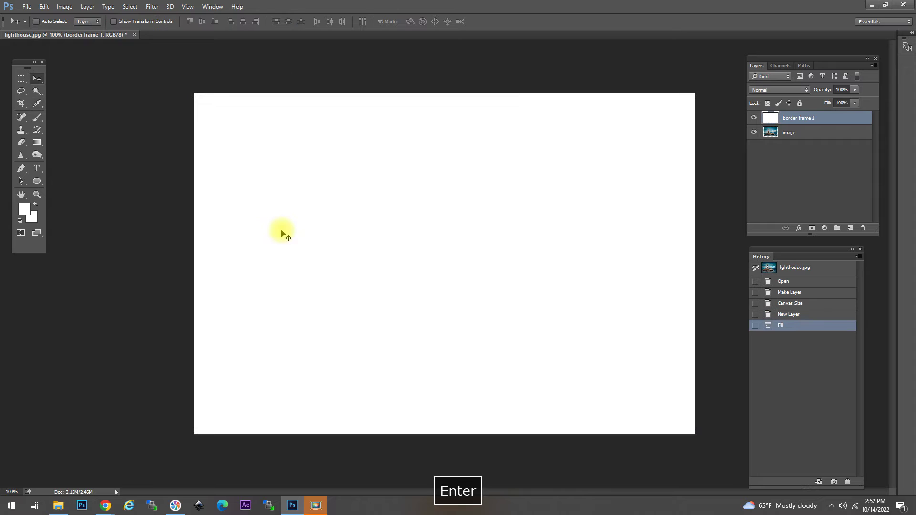
drag(826, 119, 828, 144)
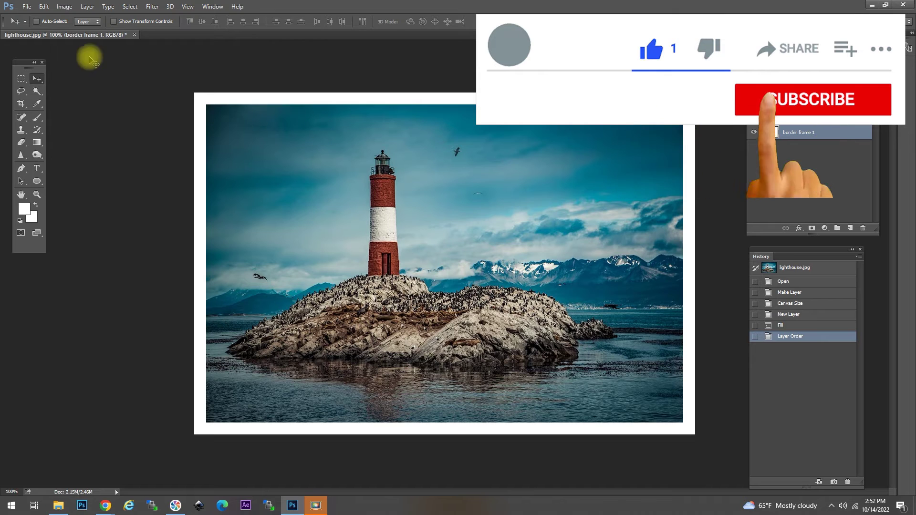
click(64, 7)
Step: Enlarge the canvas by a relative 100 px in width and height
click(95, 84)
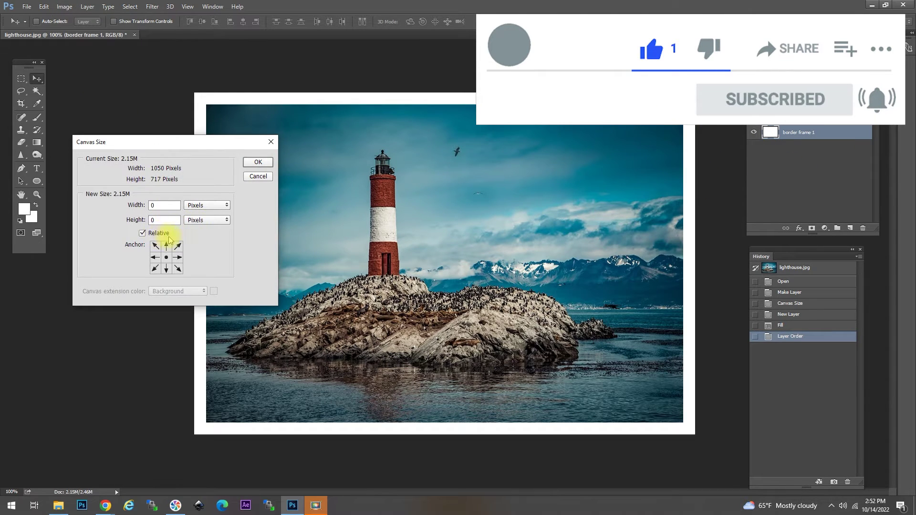
double_click(162, 205)
text(100)
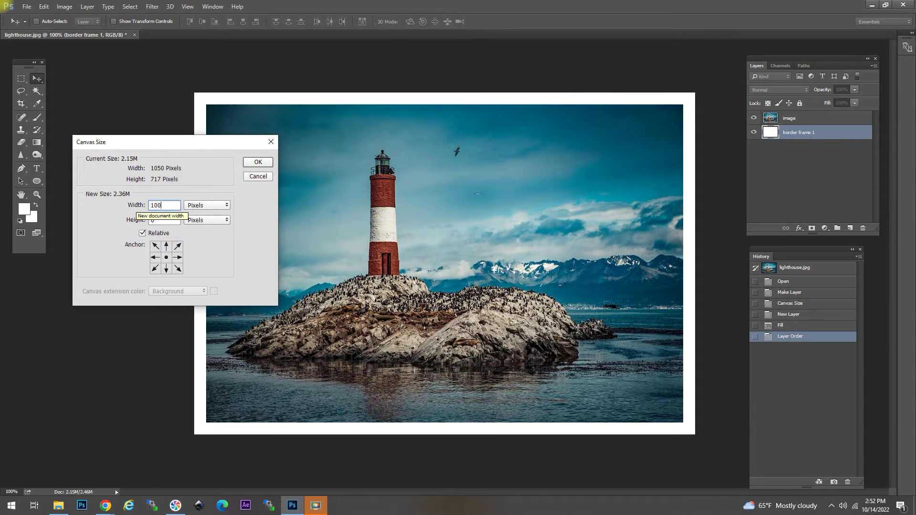
key(Tab)
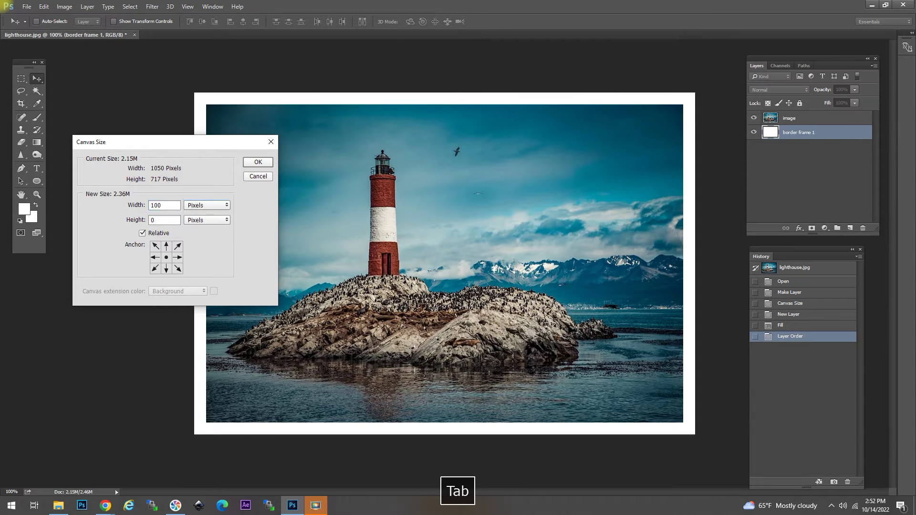
text(1)
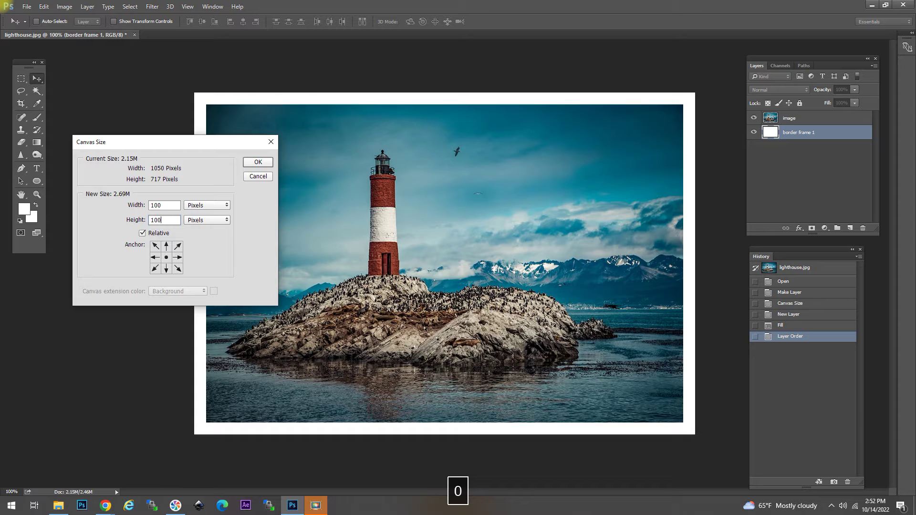
text(00)
key(Return)
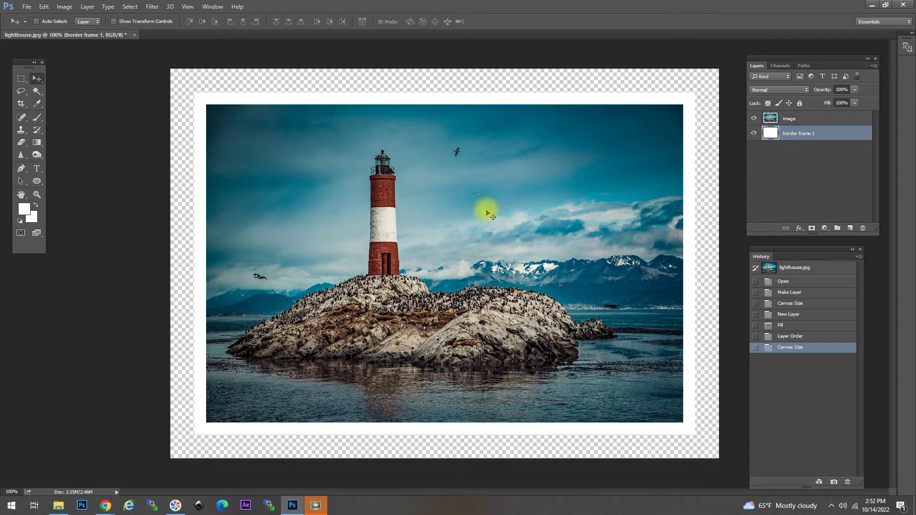
Step: Create a white-filled 'border frame 2' layer beneath border frame 1
key(ctrl+shift+n)
text(b)
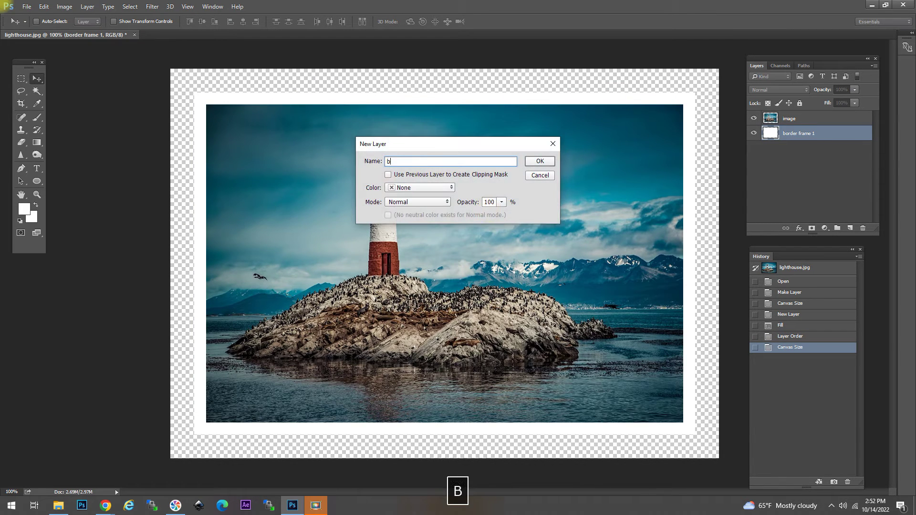
text(order frame 2)
key(Return)
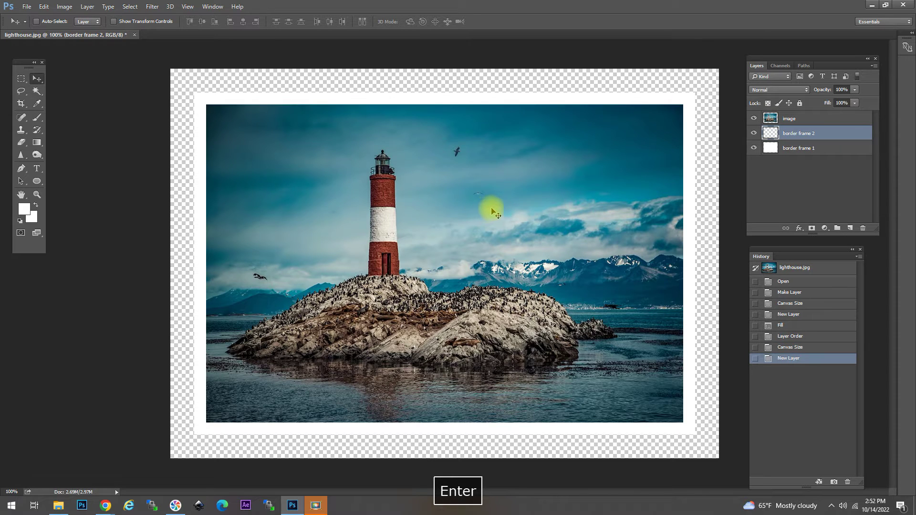
drag(836, 135, 839, 162)
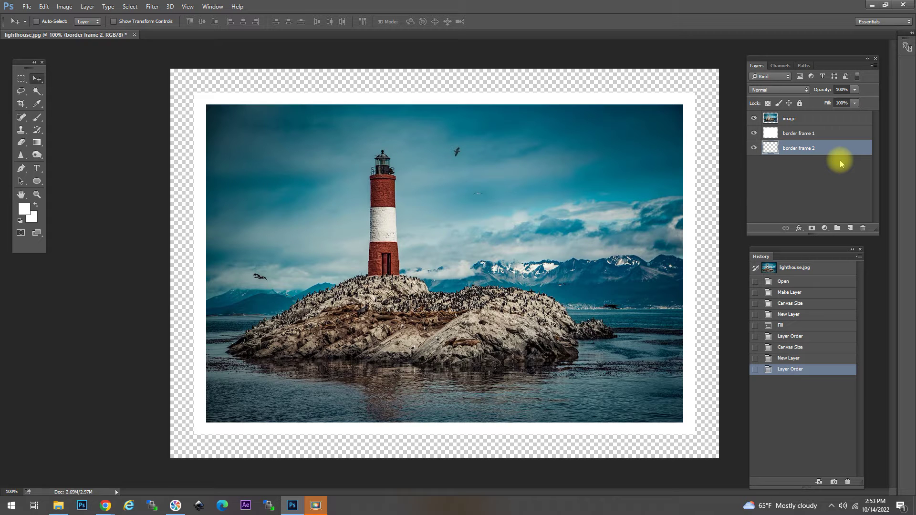
key(shift+F5)
key(Return)
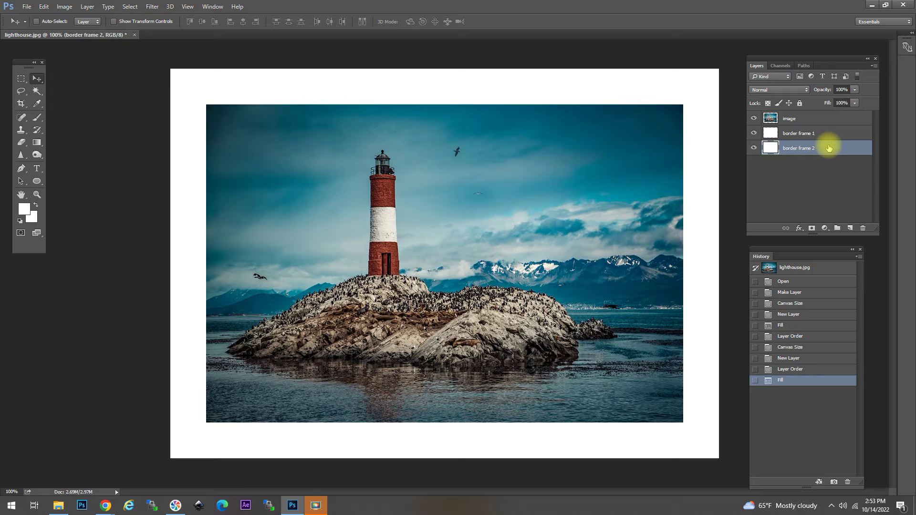
Step: Add a dark red #6e2828 Color Overlay to the border frame 2 layer
key(h)
double_click(828, 147)
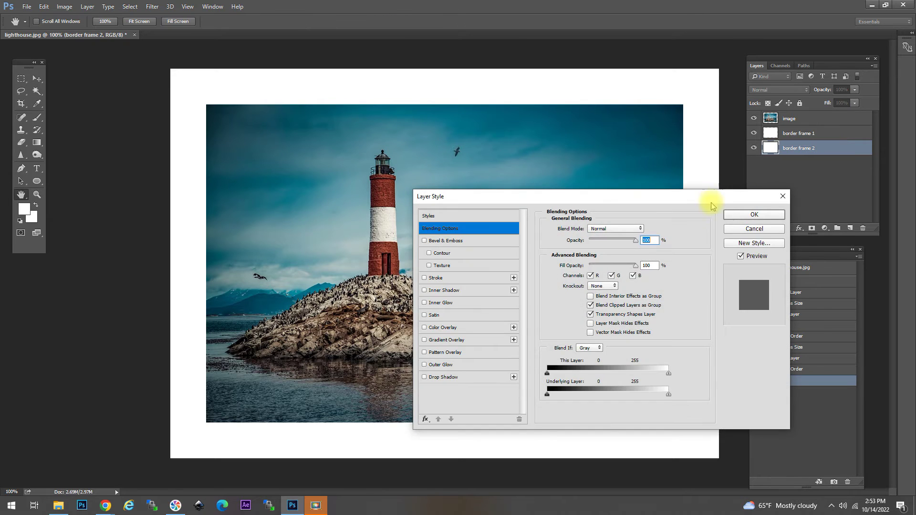
click(441, 327)
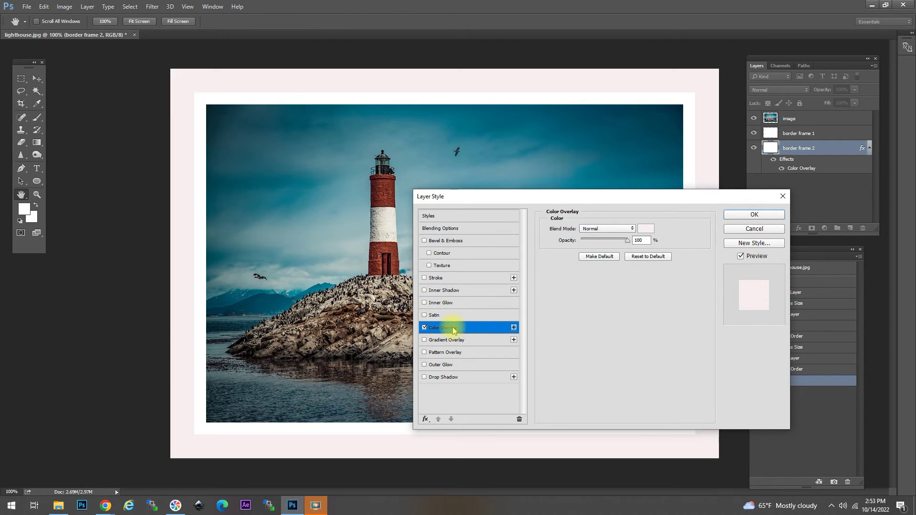
click(645, 229)
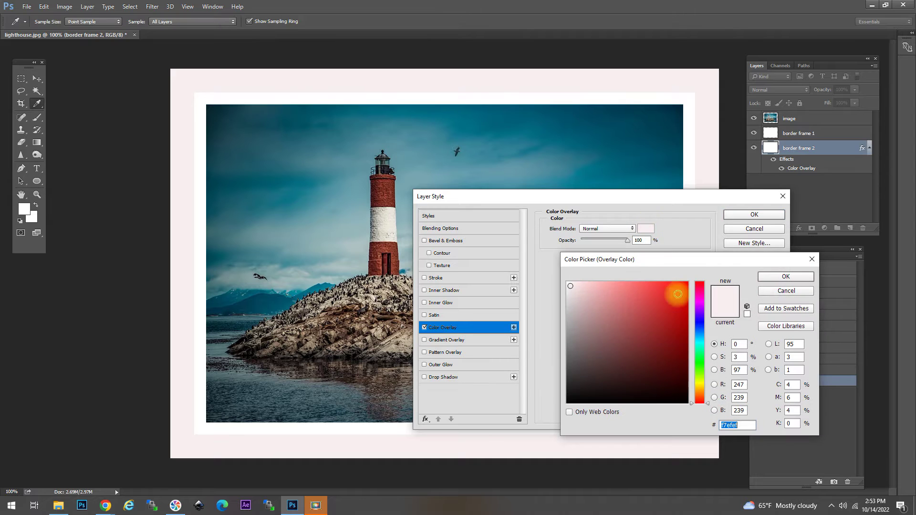
click(653, 343)
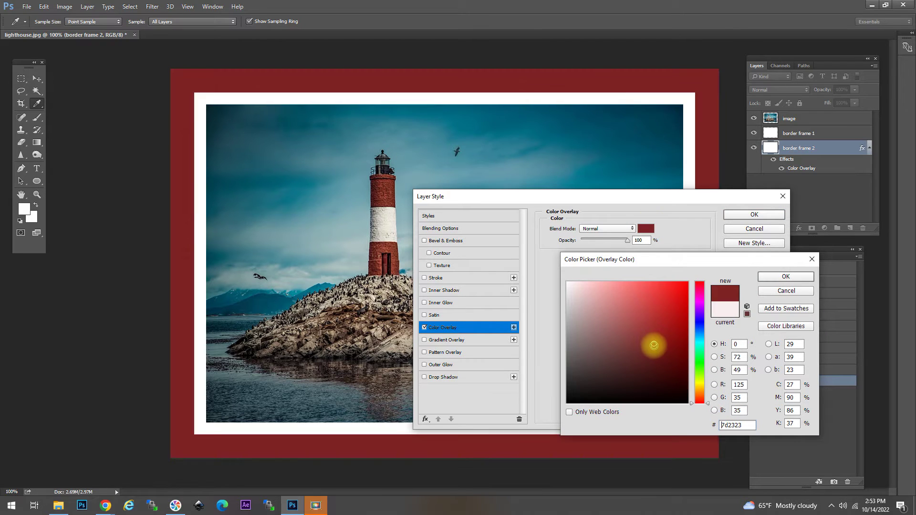
drag(654, 345, 644, 351)
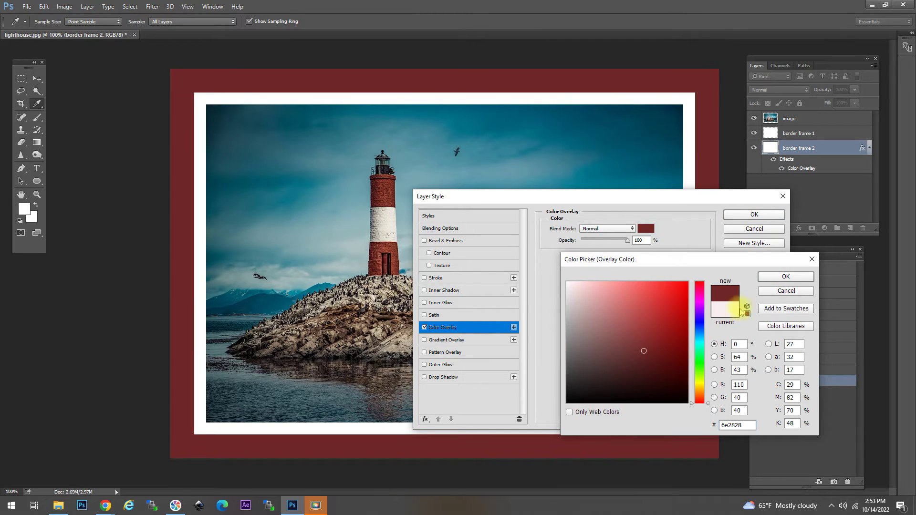
click(762, 276)
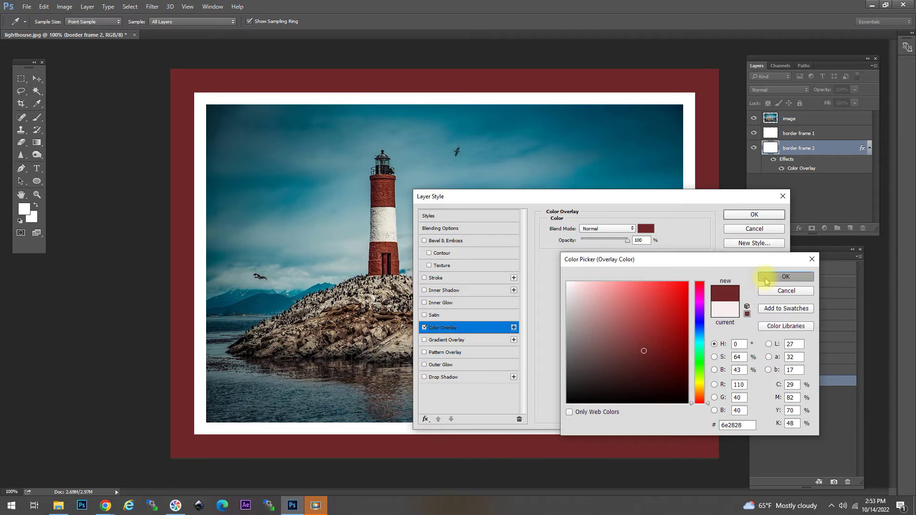
click(735, 215)
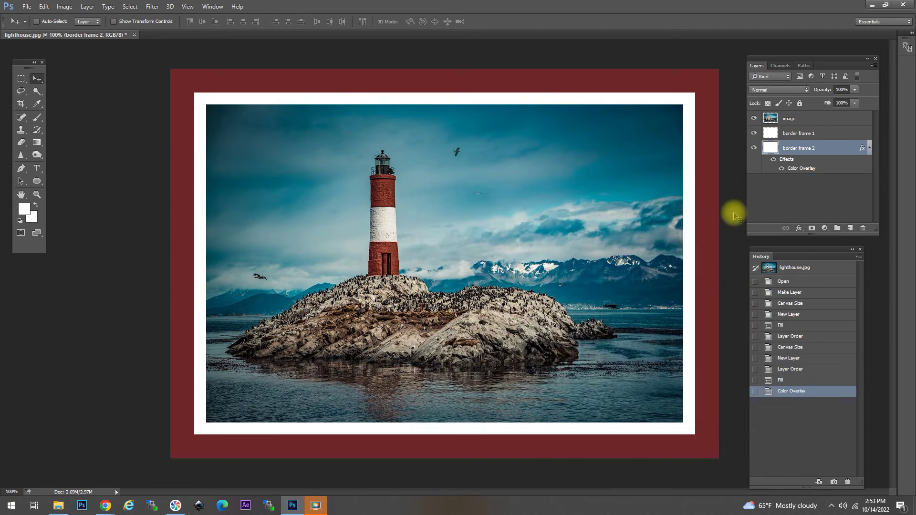
Step: Toggle border frame 1 and border frame 2 visibility to compare the double frame
click(754, 133)
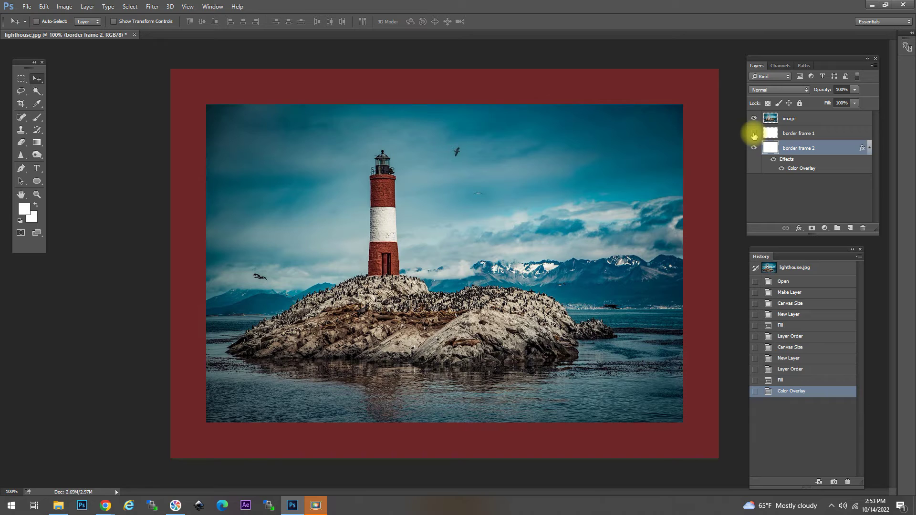
click(753, 133)
click(754, 148)
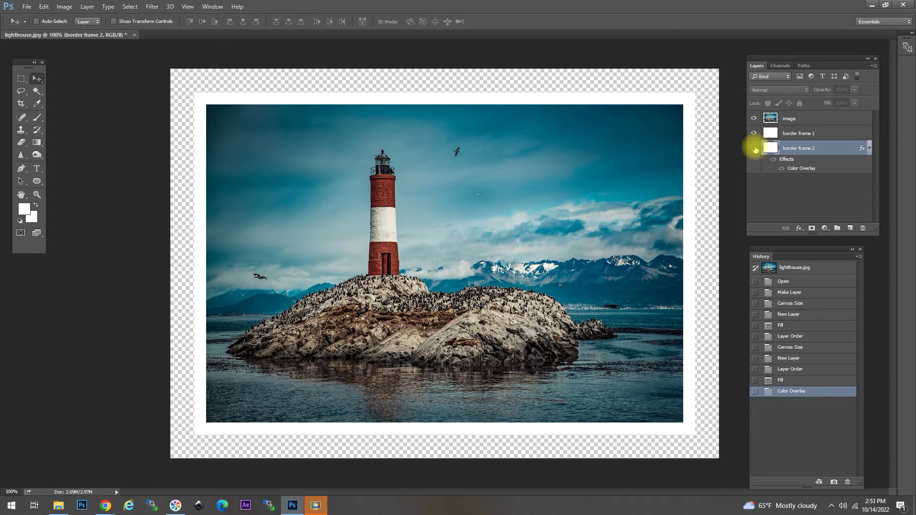
click(754, 148)
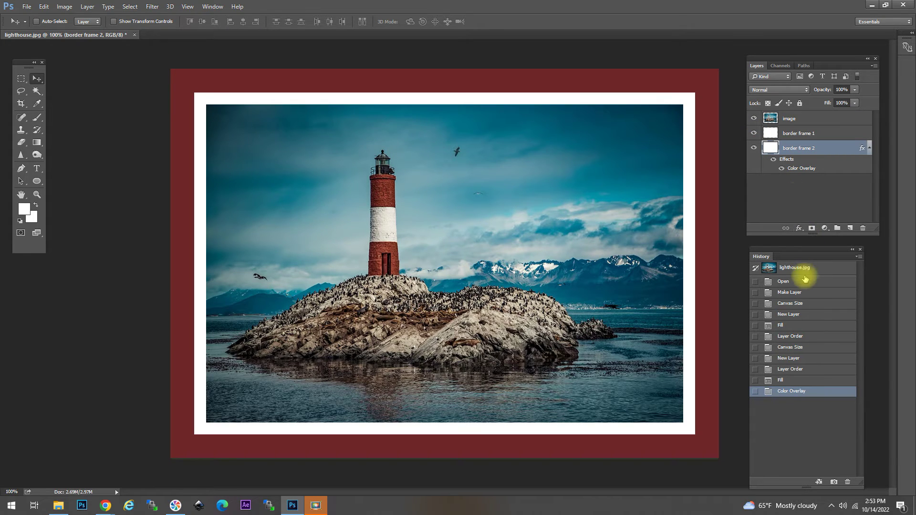
Step: Revert History to Make Layer and show the border action set in the Actions panel
click(790, 292)
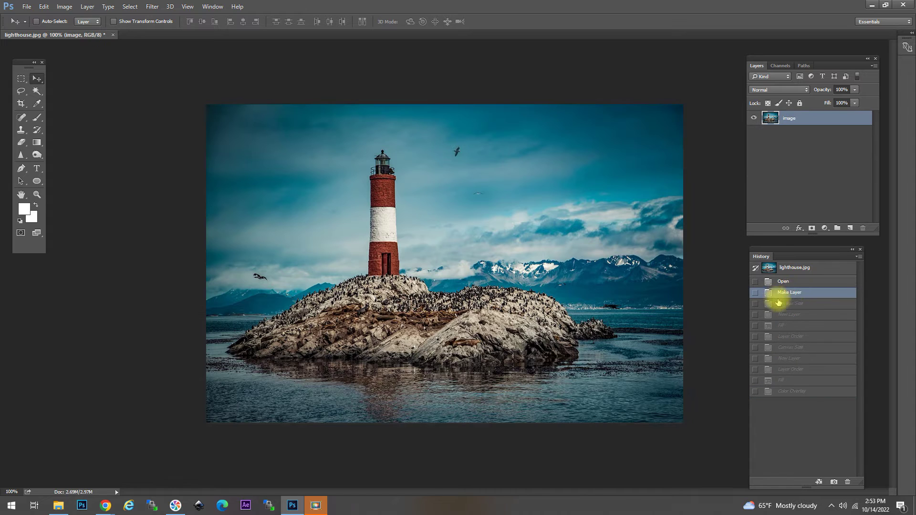
click(212, 6)
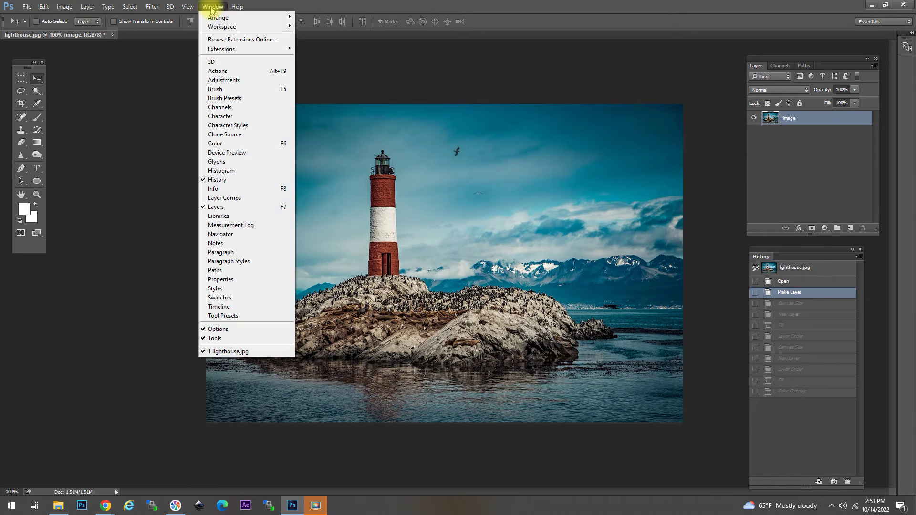
click(224, 72)
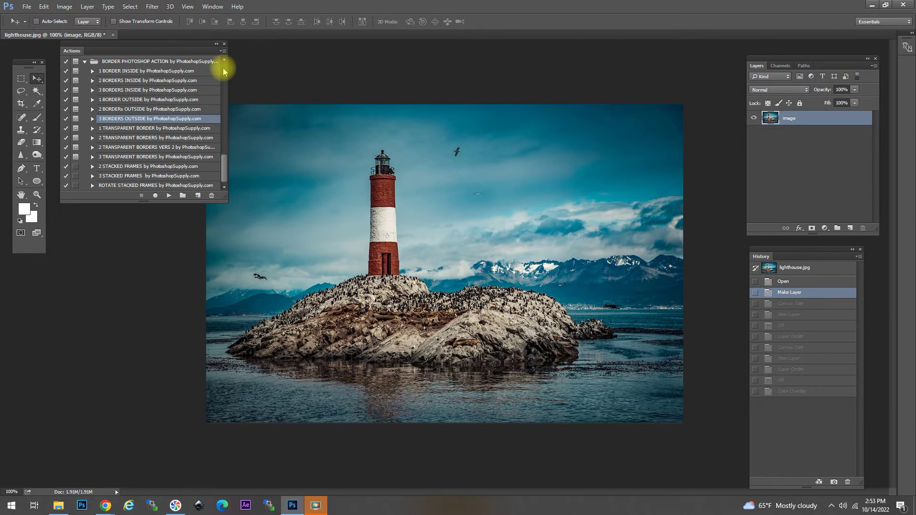
click(147, 61)
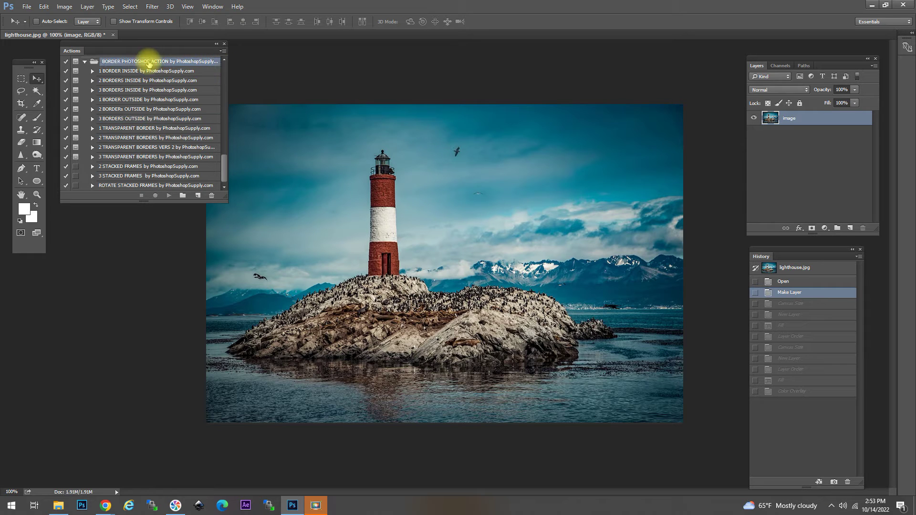
Step: Run the '1 BORDER OUTSIDE' action with a 45 px width and height
click(136, 100)
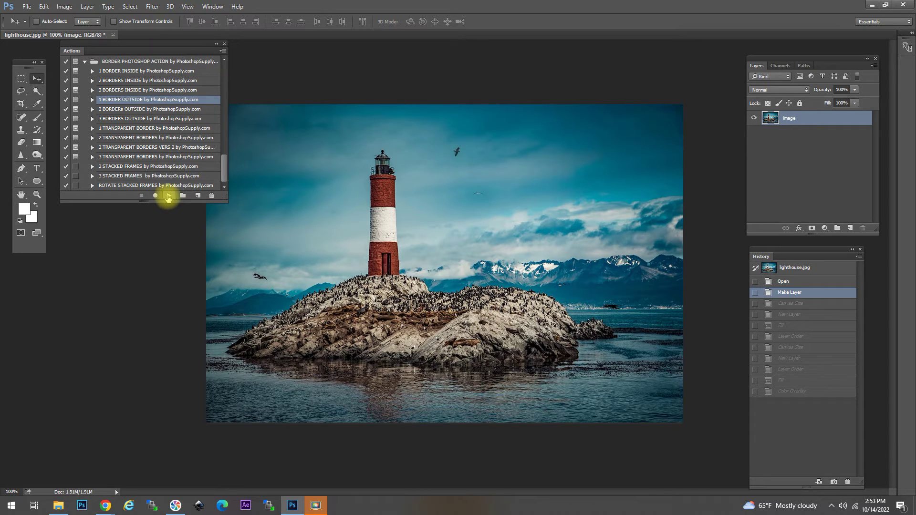
click(167, 195)
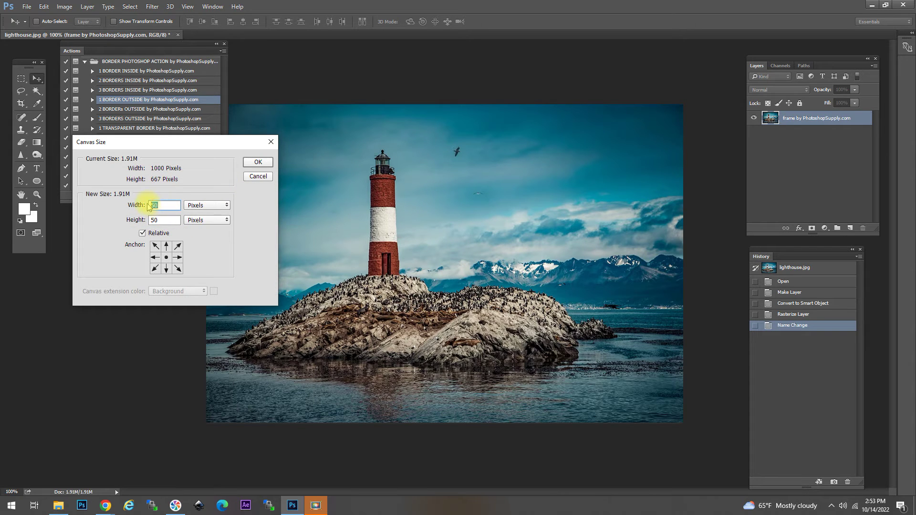
text(45)
key(Tab)
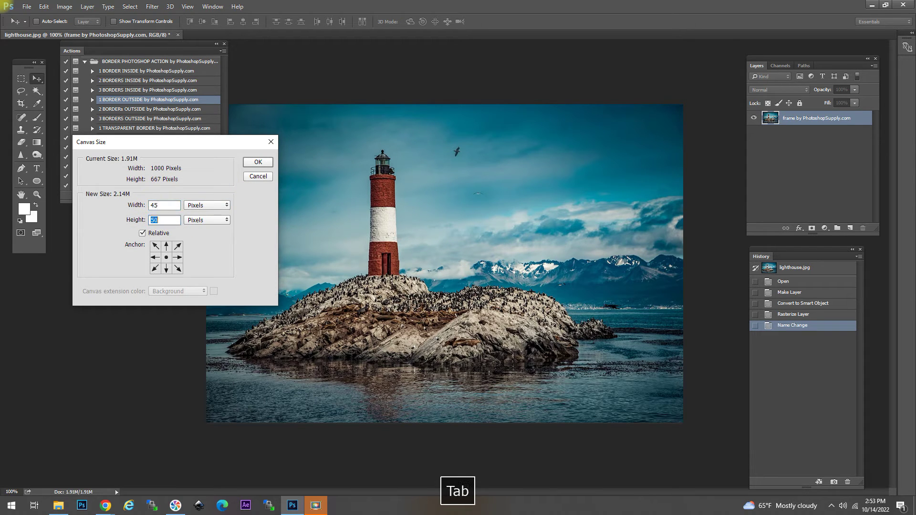
text(45)
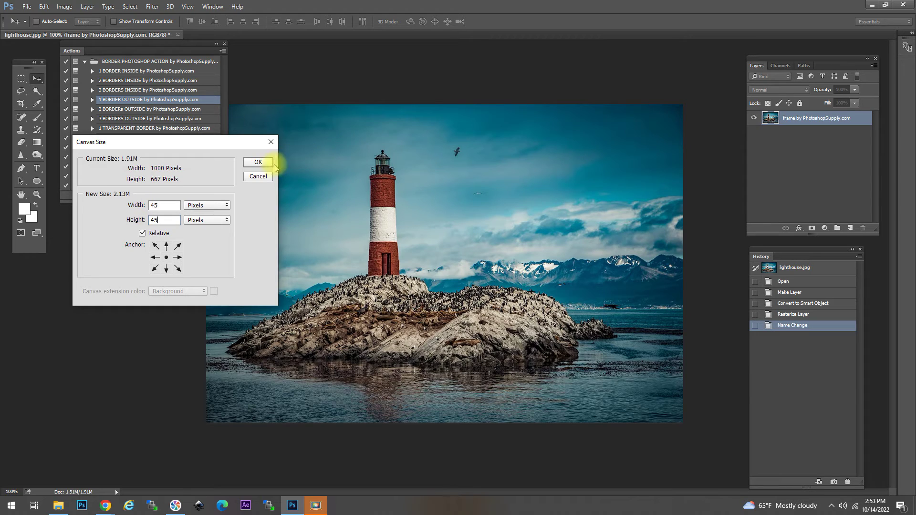
click(258, 163)
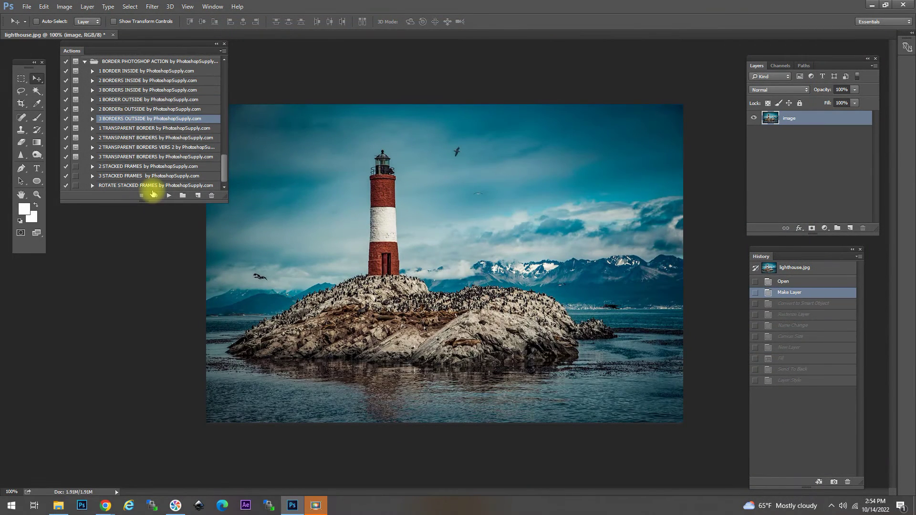
Step: Run the '3 BORDERS OUTSIDE' action, accepting border sizes of 50, 100 and 50 px
click(167, 196)
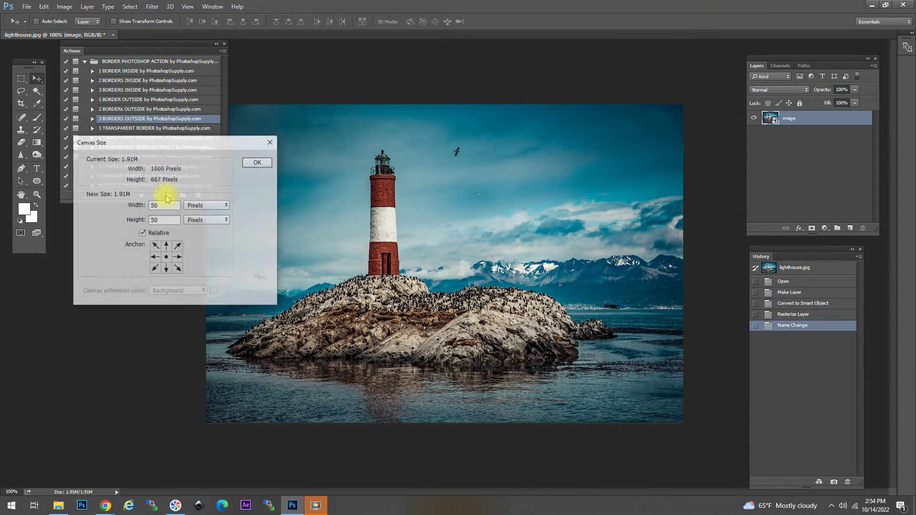
click(256, 162)
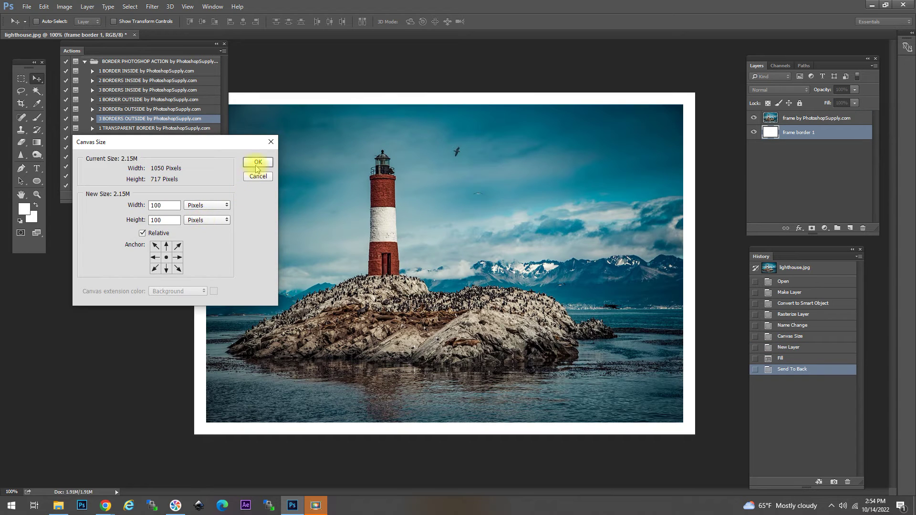
click(256, 163)
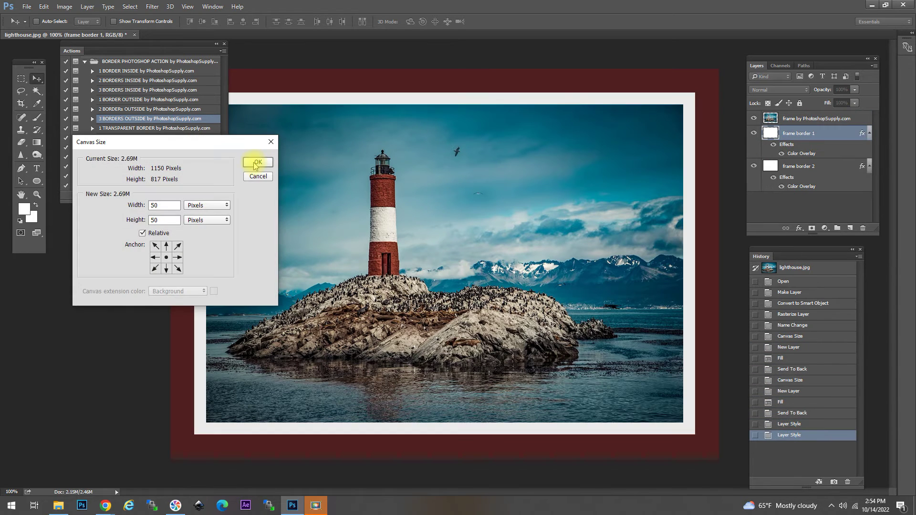
click(254, 164)
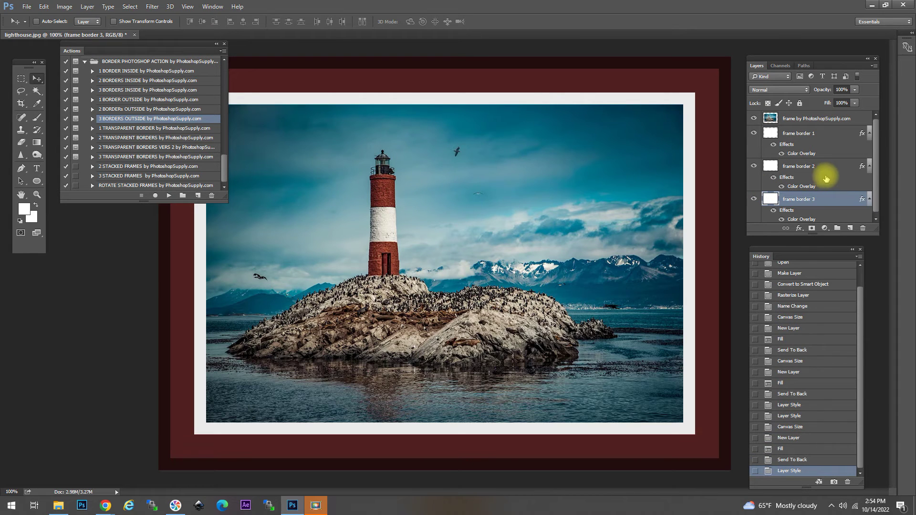
Step: Select the frame border 1, 2 and 3 layers in turn to inspect them
click(803, 134)
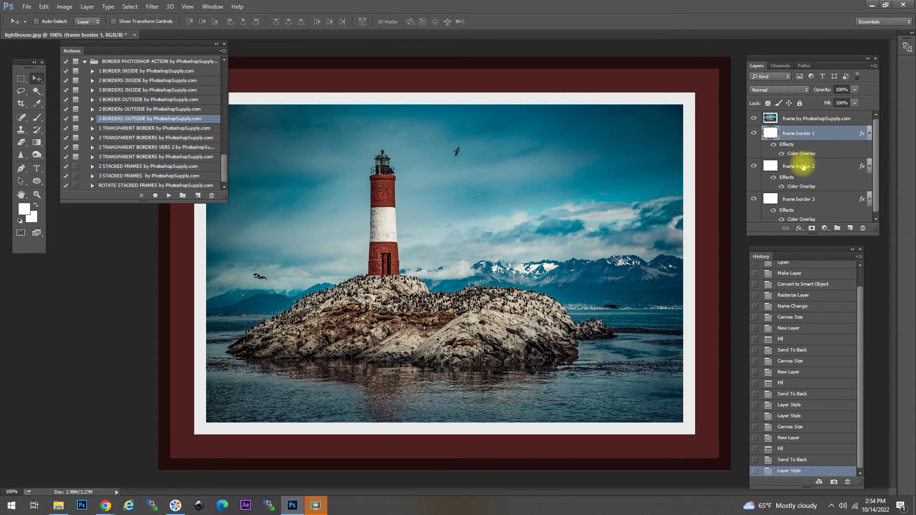
click(802, 173)
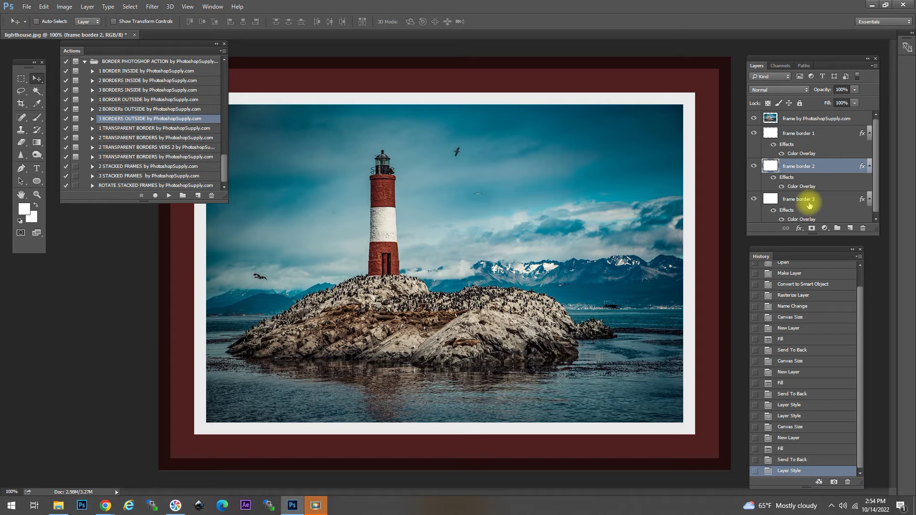
click(809, 205)
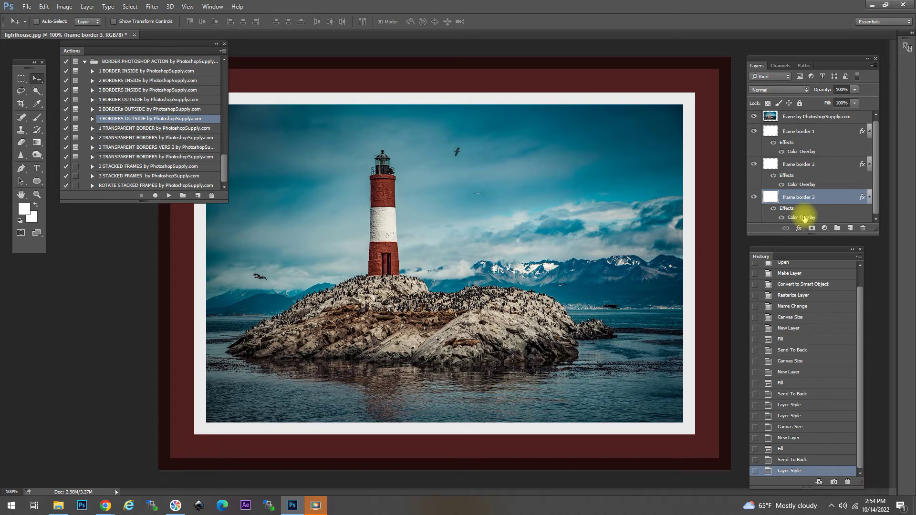
Step: Change frame border 3's Color Overlay from dark red to a saturated dark blue
double_click(803, 219)
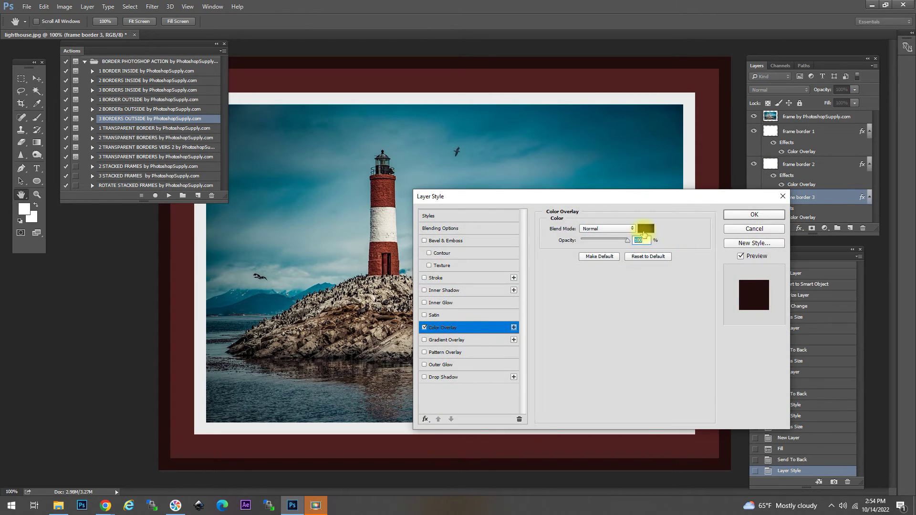
click(645, 229)
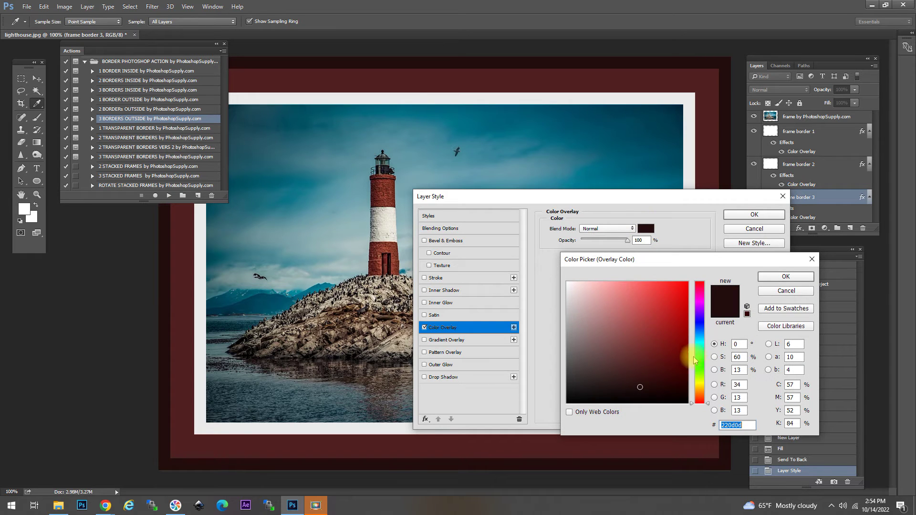
click(700, 342)
click(700, 335)
click(672, 348)
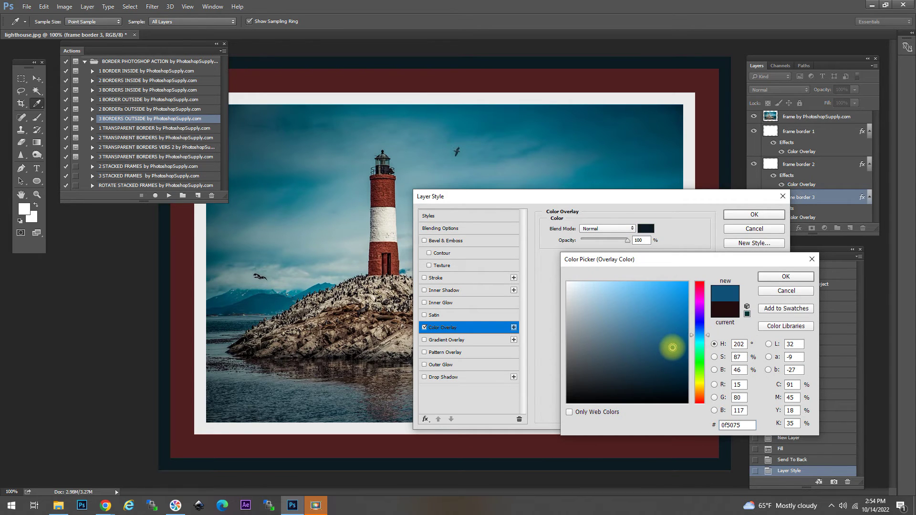
mouse_move(672, 348)
mouse_down()
mouse_move(667, 321)
mouse_move(672, 367)
mouse_up()
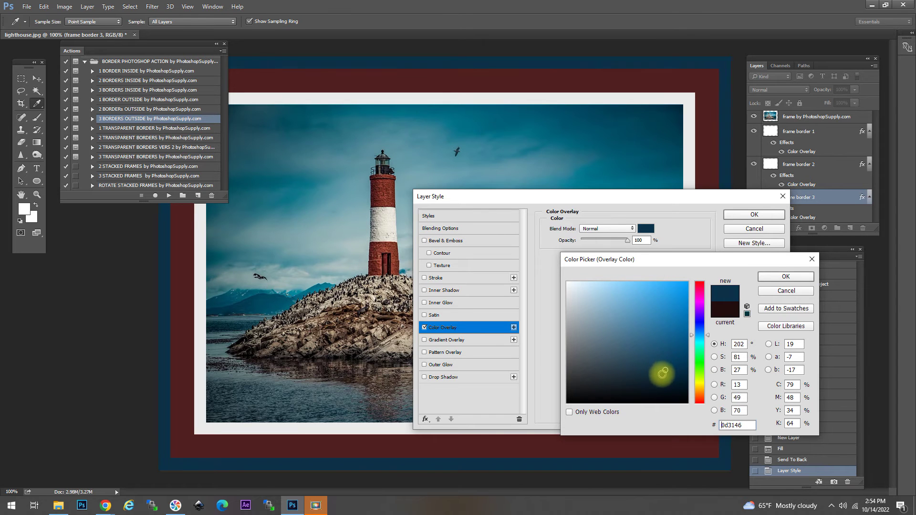
click(773, 277)
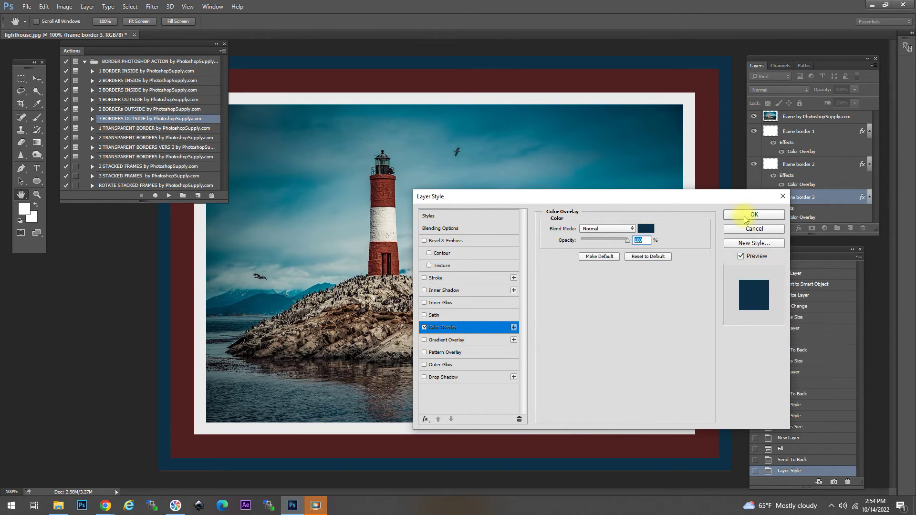
click(754, 214)
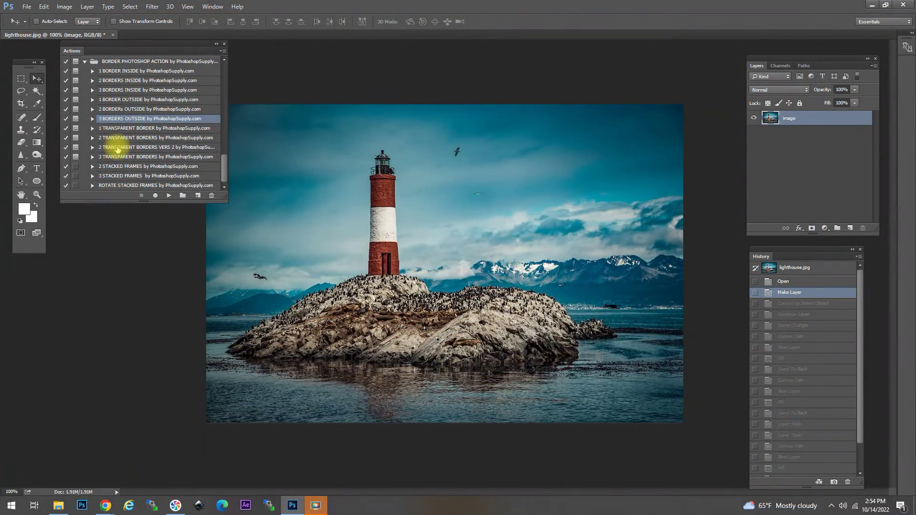
Step: Run the 2 TRANSPARENT BORDERS VERS 2 action, accept its inner shadow style, and hide the frame to compare
click(117, 148)
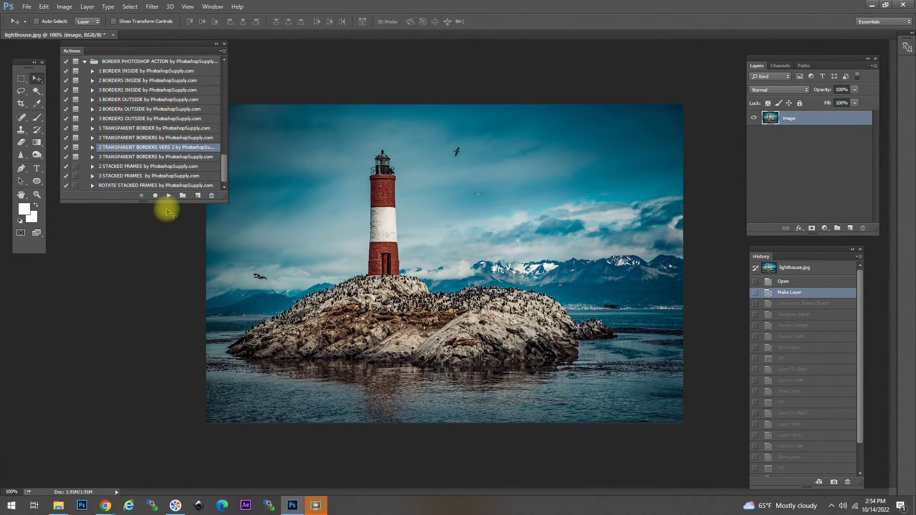
click(168, 195)
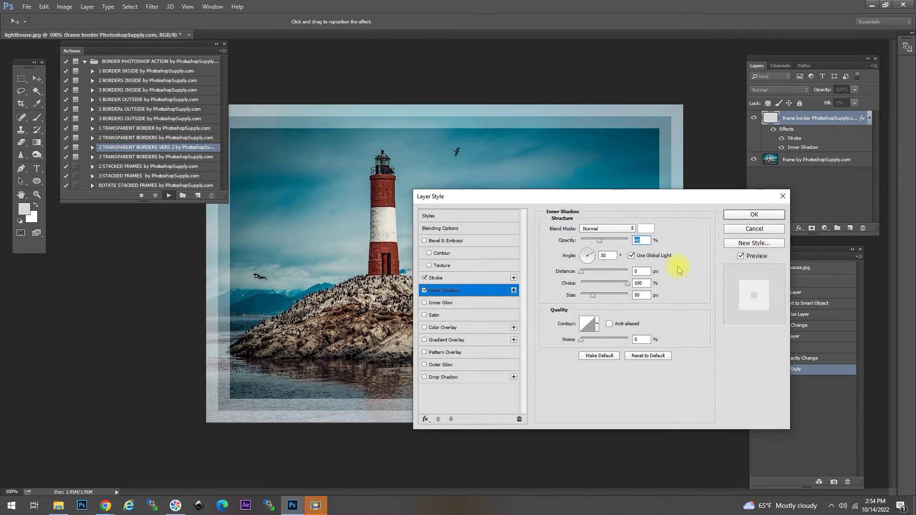
click(750, 214)
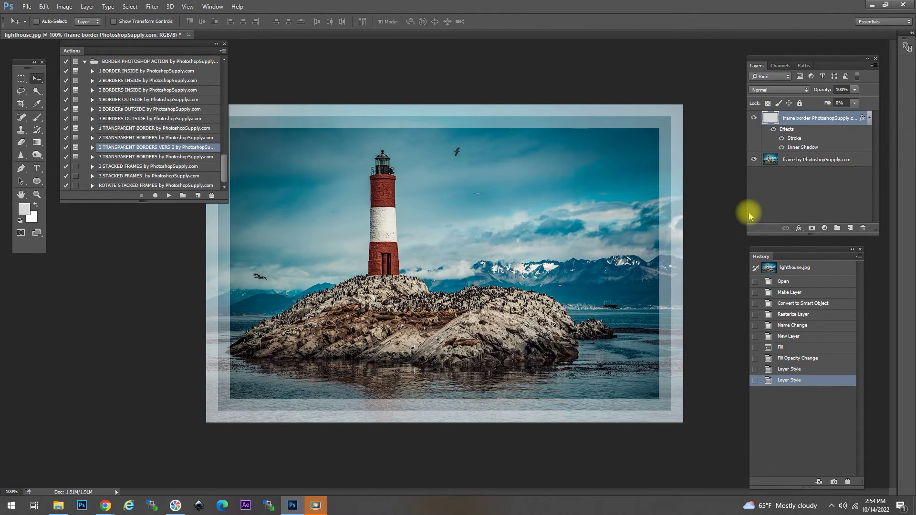
click(754, 119)
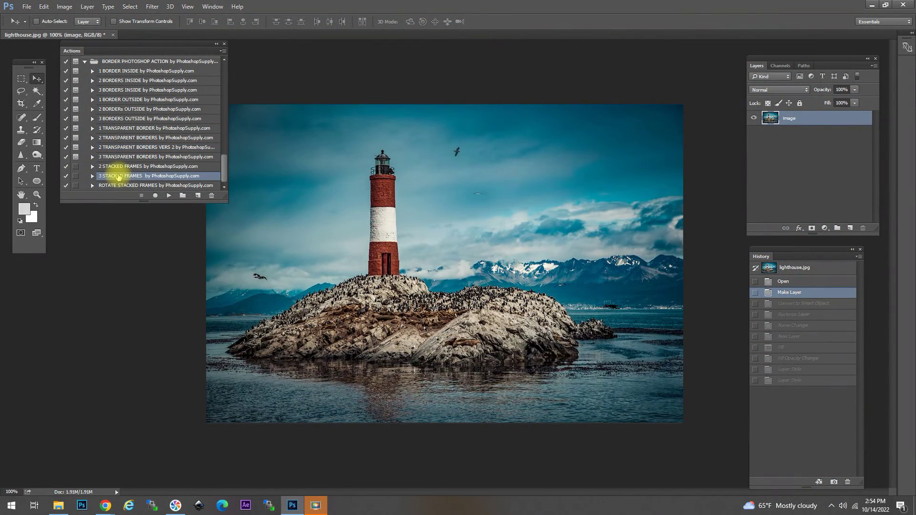
Step: Run the 3 STACKED FRAMES action, then toggle the top and second frame layers to compare
click(168, 197)
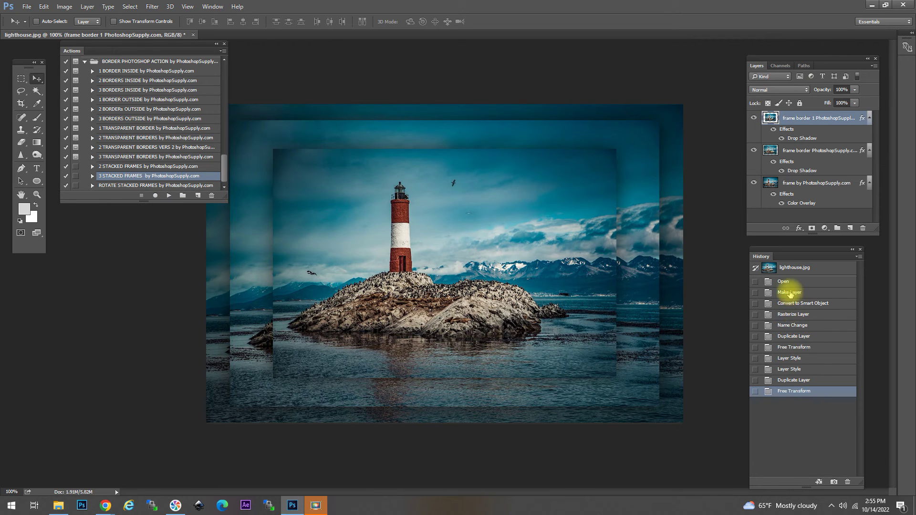
click(754, 118)
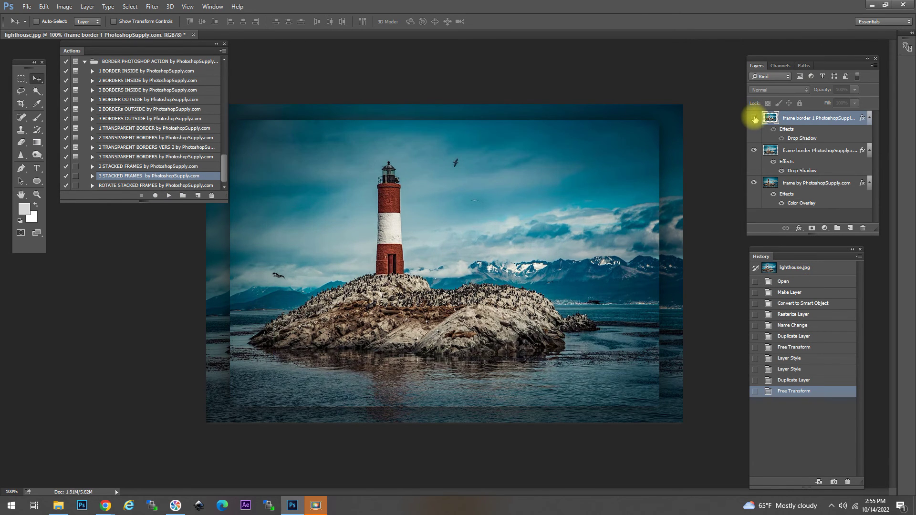
click(754, 119)
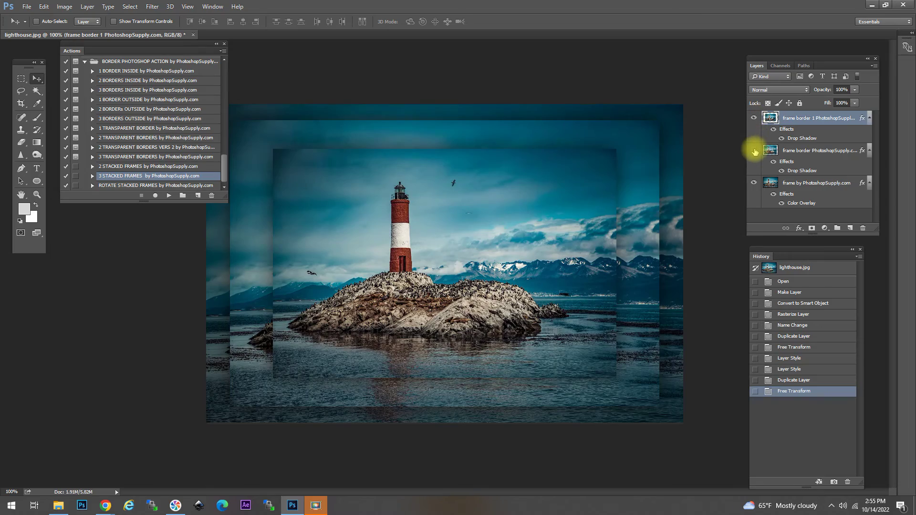
click(754, 150)
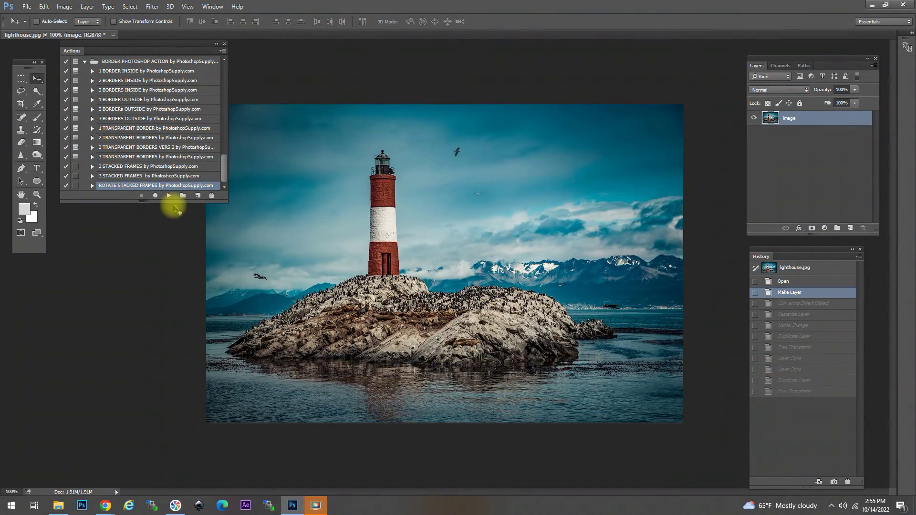
Step: Run the ROTATE STACKED FRAMES action, then toggle the top and second rotated frames off and on
click(168, 197)
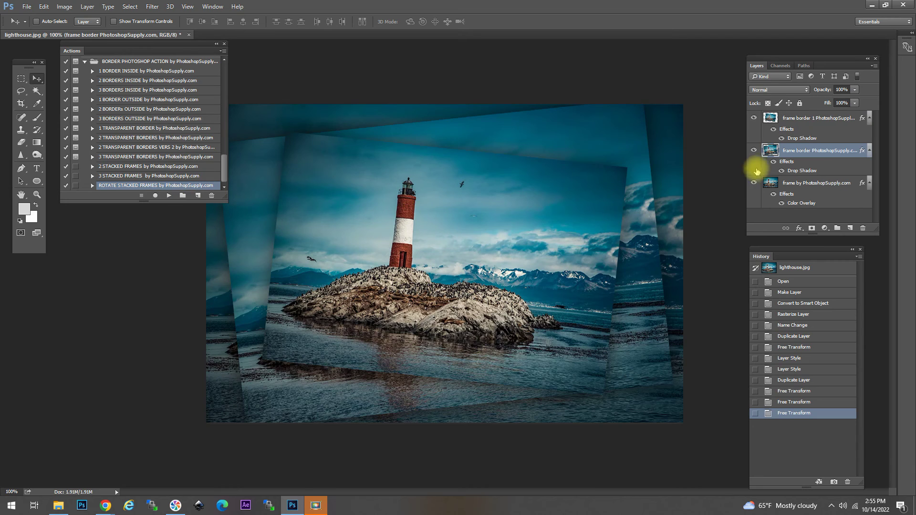
click(754, 118)
click(754, 119)
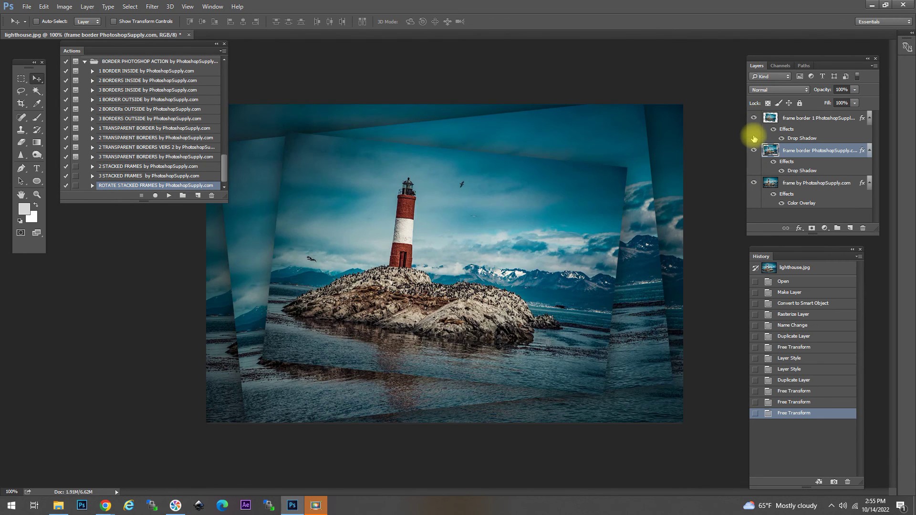
click(753, 151)
click(754, 150)
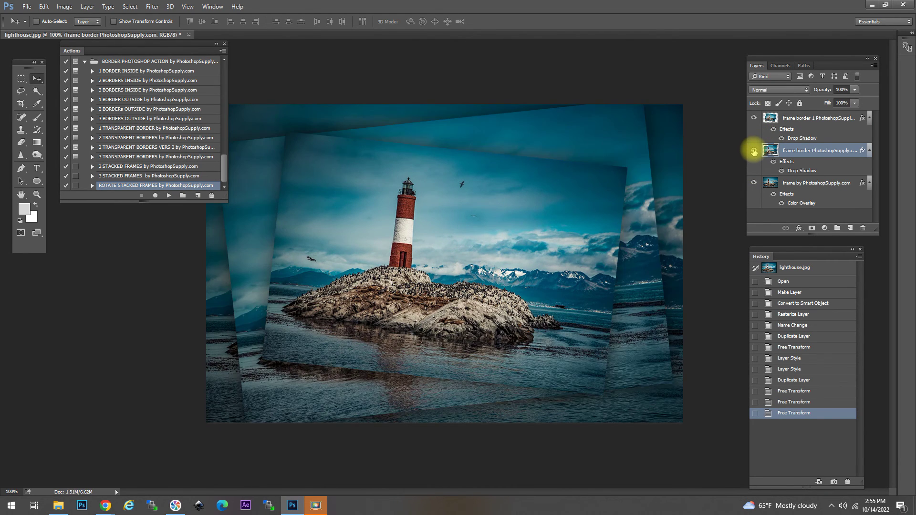